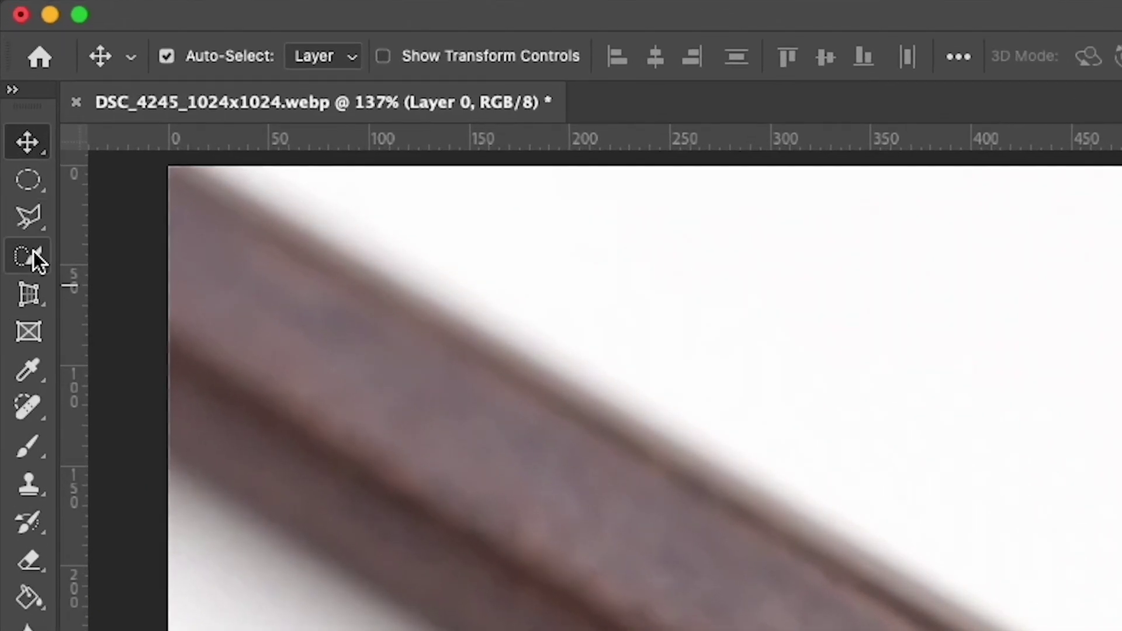
# Select the whole pencil, from its body to the graphite tip, with the Quick Selection tool
pyautogui.click(13, 102)
pyautogui.rightClick(33, 257)
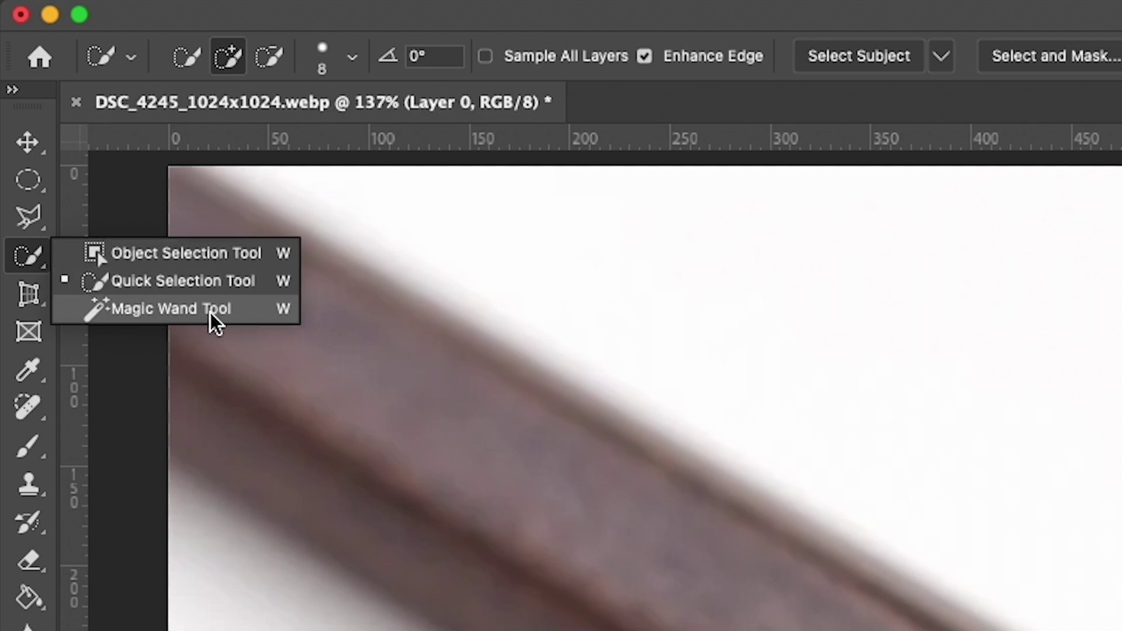
pyautogui.click(218, 281)
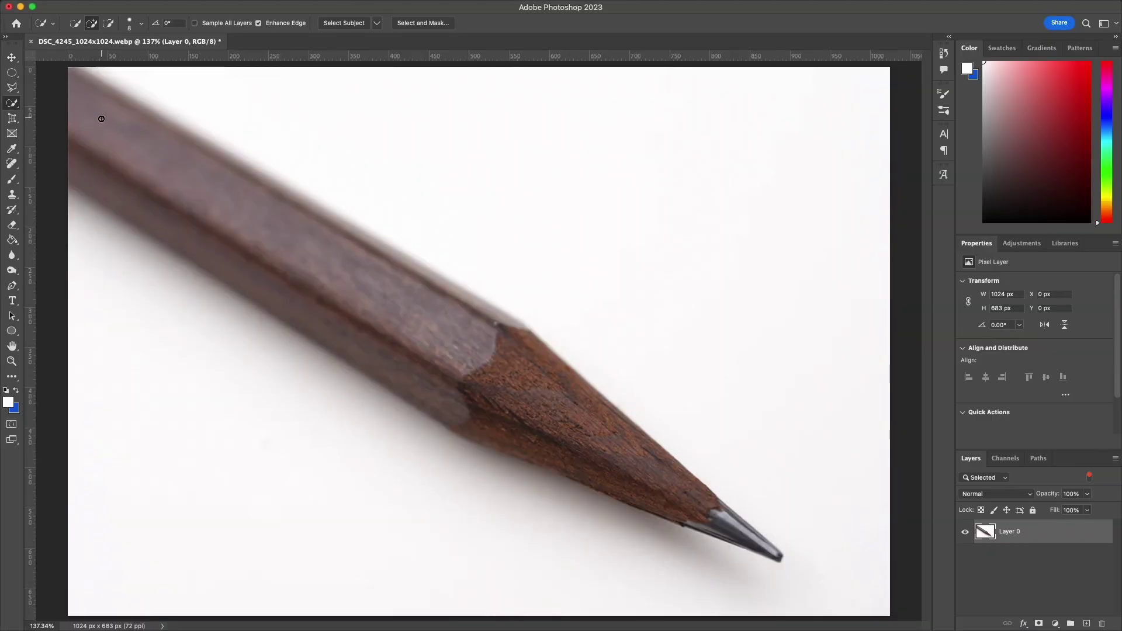
pyautogui.moveTo(91, 98)
pyautogui.mouseDown()
pyautogui.moveTo(92, 154)
pyautogui.moveTo(161, 182)
pyautogui.moveTo(172, 211)
pyautogui.moveTo(197, 225)
pyautogui.moveTo(263, 218)
pyautogui.moveTo(260, 254)
pyautogui.moveTo(213, 251)
pyautogui.moveTo(301, 268)
pyautogui.moveTo(307, 296)
pyautogui.moveTo(360, 299)
pyautogui.moveTo(380, 343)
pyautogui.moveTo(471, 348)
pyautogui.moveTo(481, 380)
pyautogui.moveTo(564, 414)
pyautogui.moveTo(649, 478)
pyautogui.moveTo(362, 244)
pyautogui.moveTo(486, 317)
pyautogui.moveTo(534, 404)
pyautogui.mouseUp()
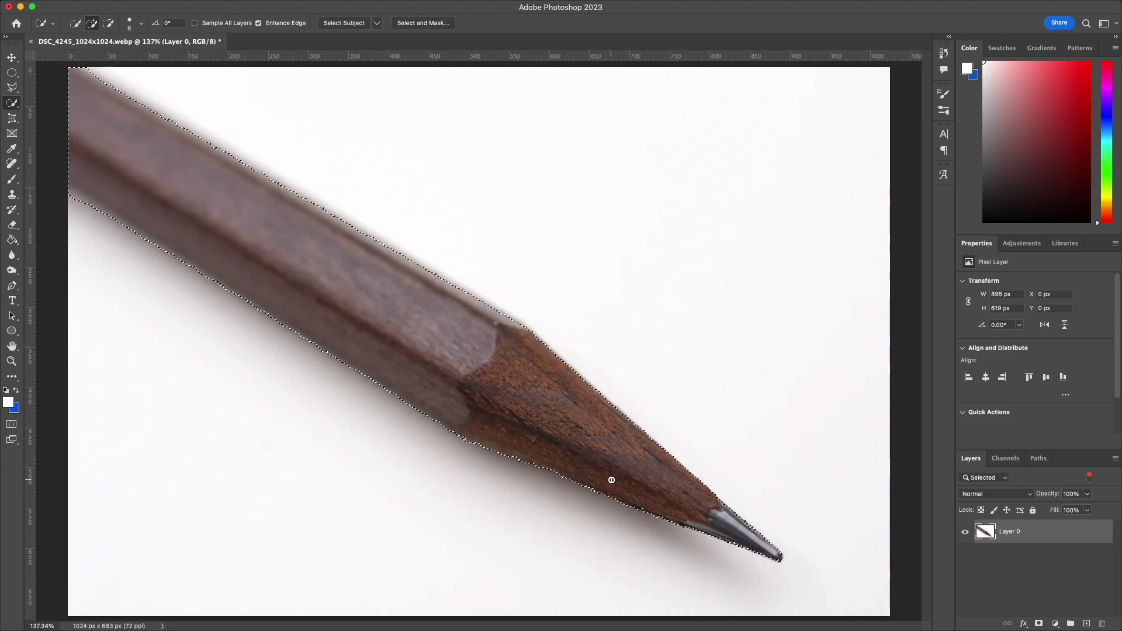
# Examine the selection outline up close along the pencil's lower edge, sharpened wood and graphite tip
pyautogui.press('alt')
pyautogui.scroll(3, 601, 498)
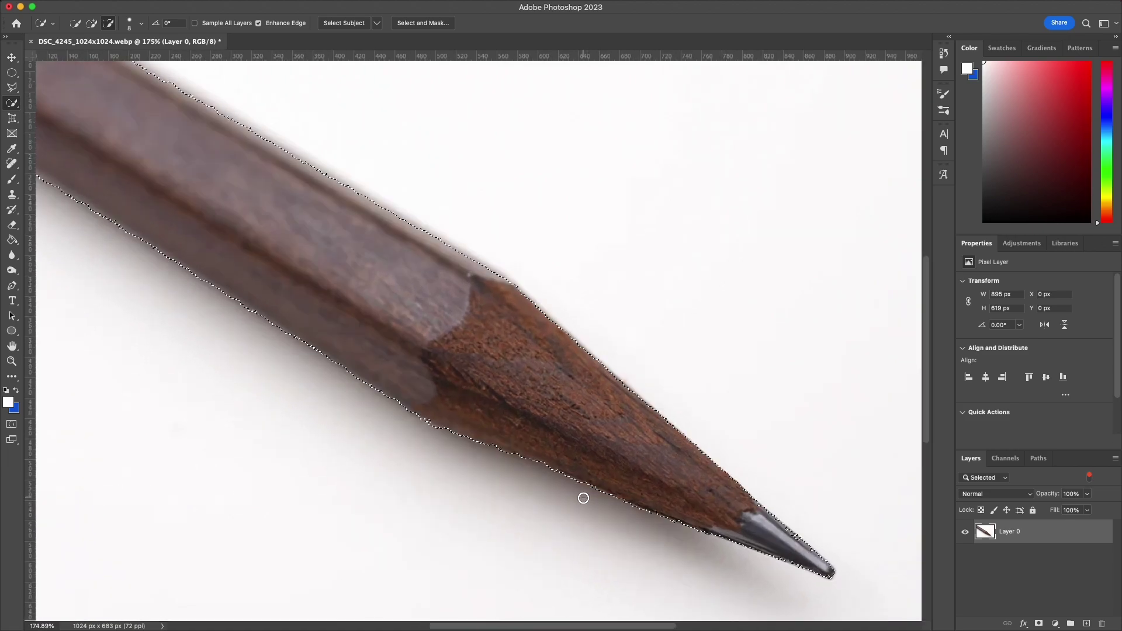
pyautogui.scroll(6, 583, 498)
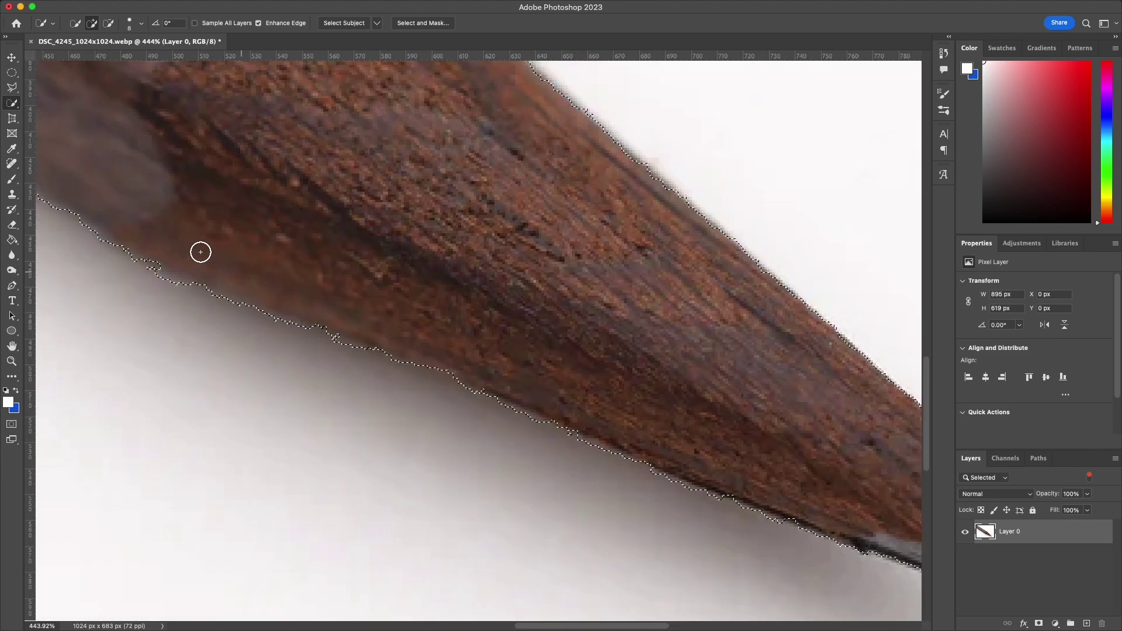
pyautogui.moveTo(150, 243); pyautogui.dragTo(170, 256)
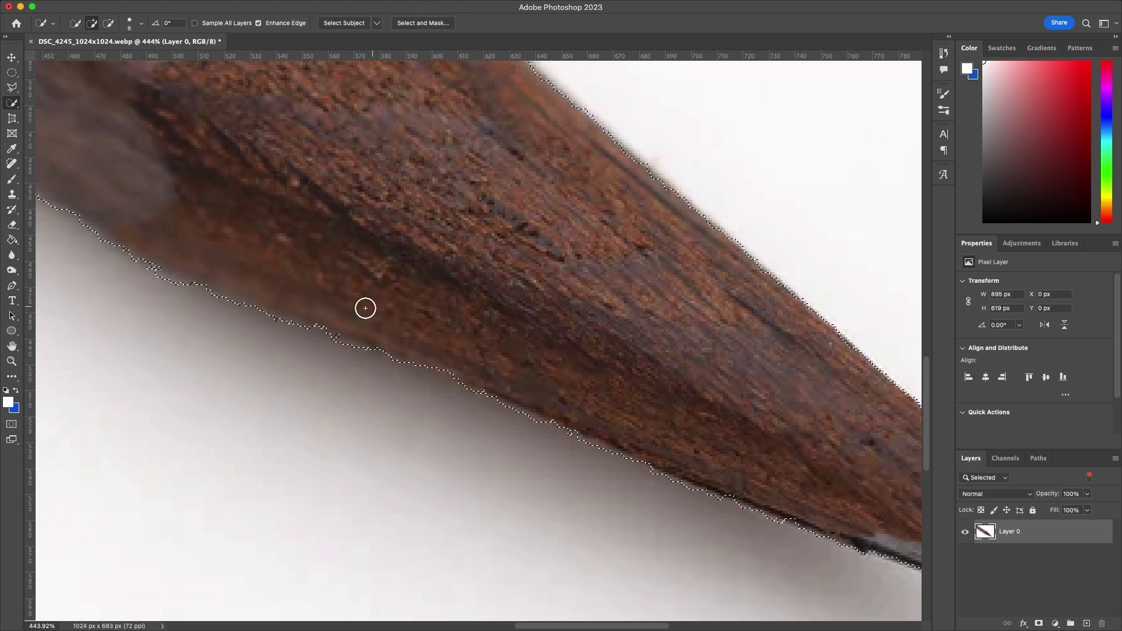
pyautogui.moveTo(604, 416); pyautogui.dragTo(491, 376)
pyautogui.hscroll(5, 644, 367)
pyautogui.press('alt')
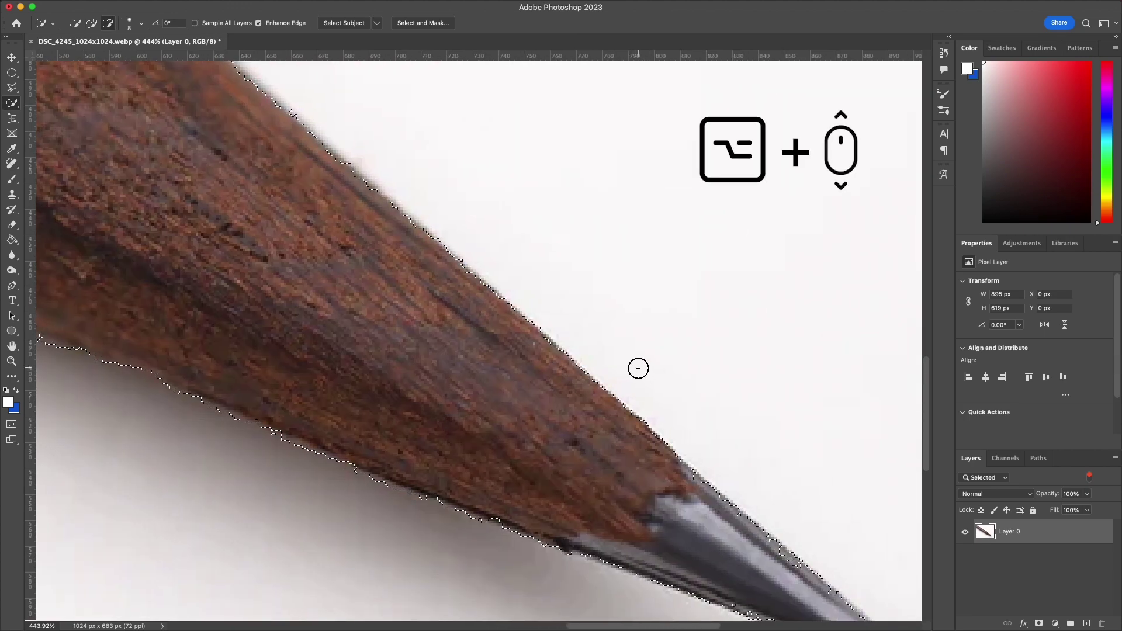
pyautogui.scroll(-5, 633, 368)
pyautogui.scroll(5, 616, 411)
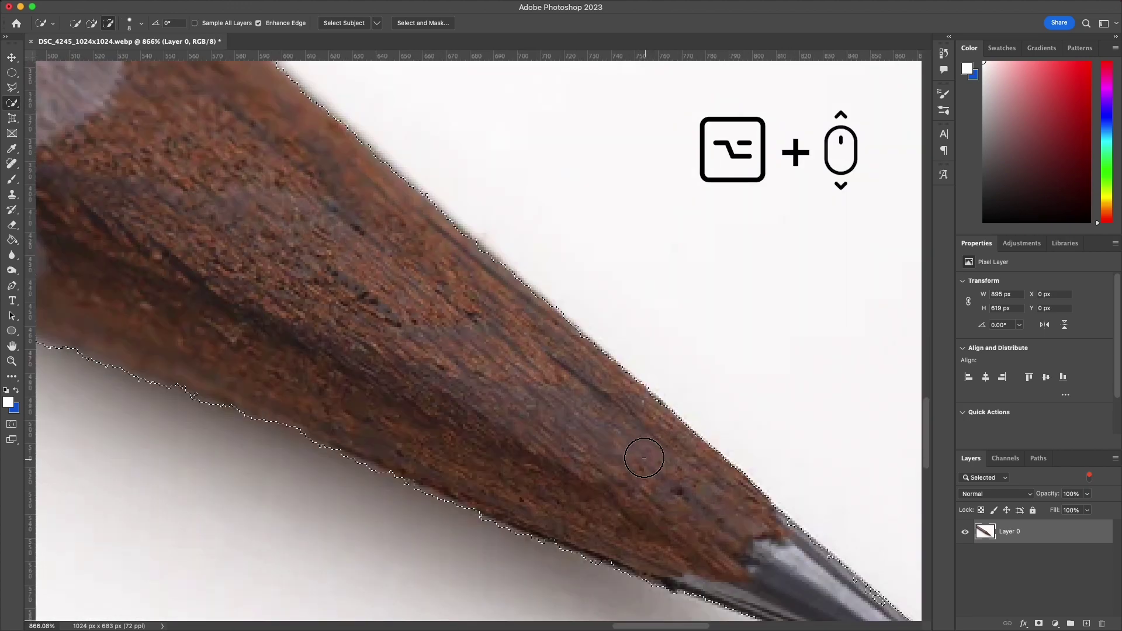
pyautogui.scroll(-3, 644, 459)
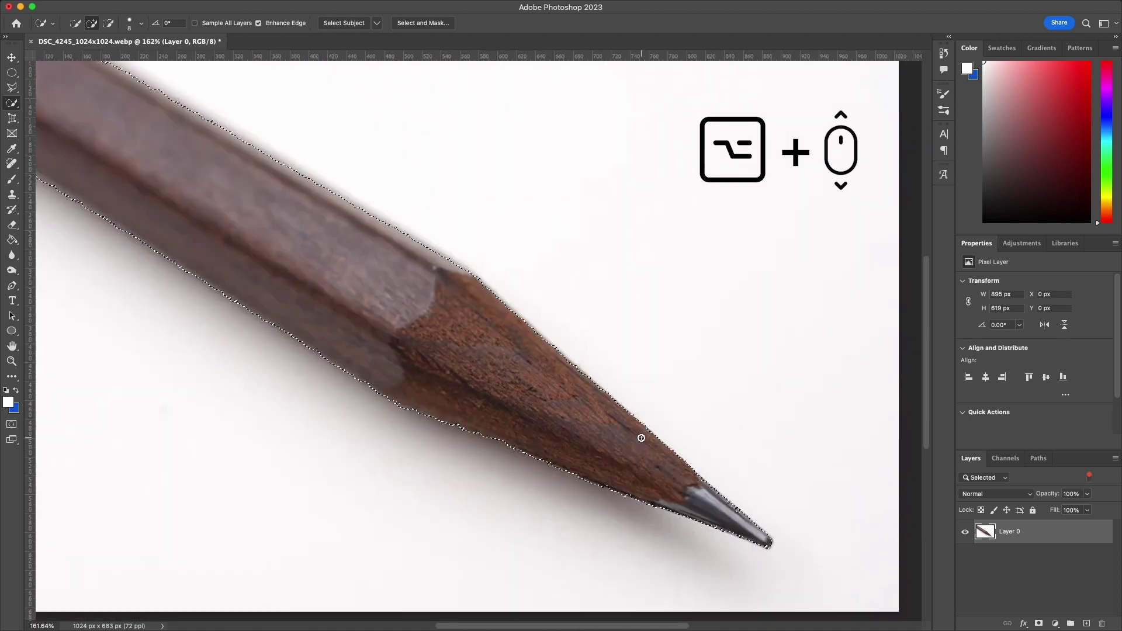
pyautogui.scroll(3, 641, 437)
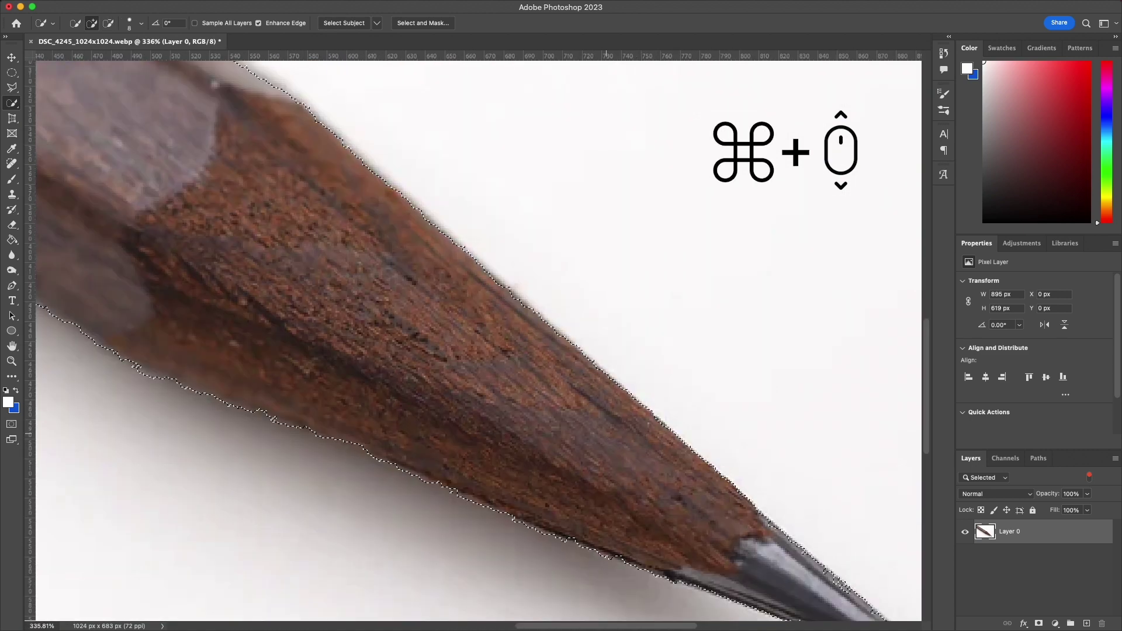
pyautogui.hscroll(5, 605, 436)
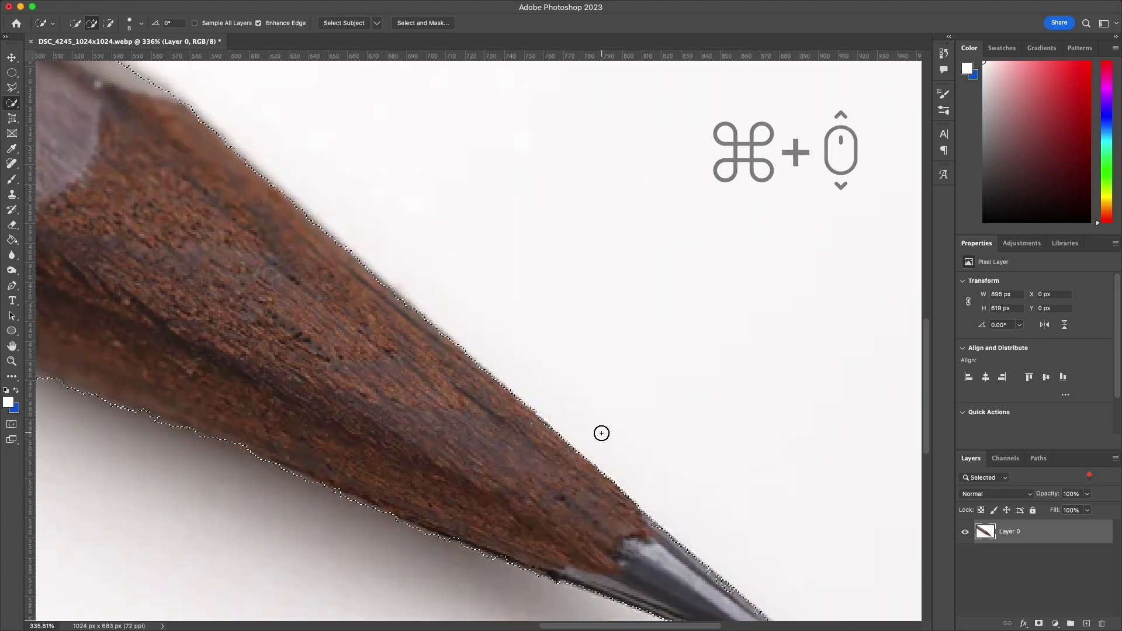
pyautogui.scroll(-3, 603, 428)
pyautogui.scroll(3, 613, 420)
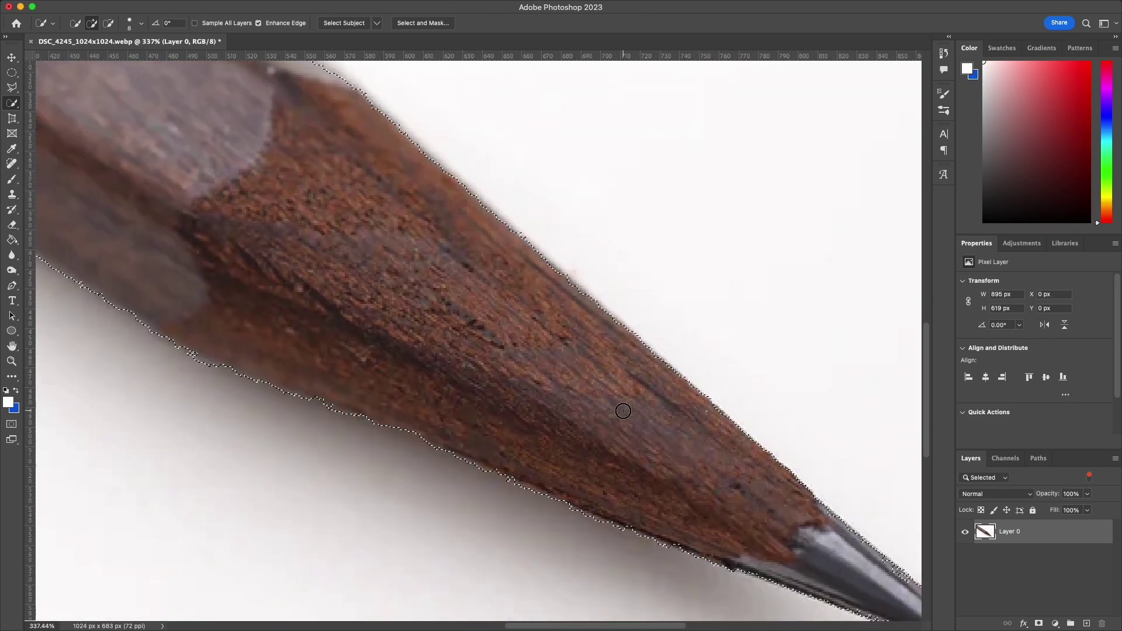
pyautogui.scroll(-3, 623, 411)
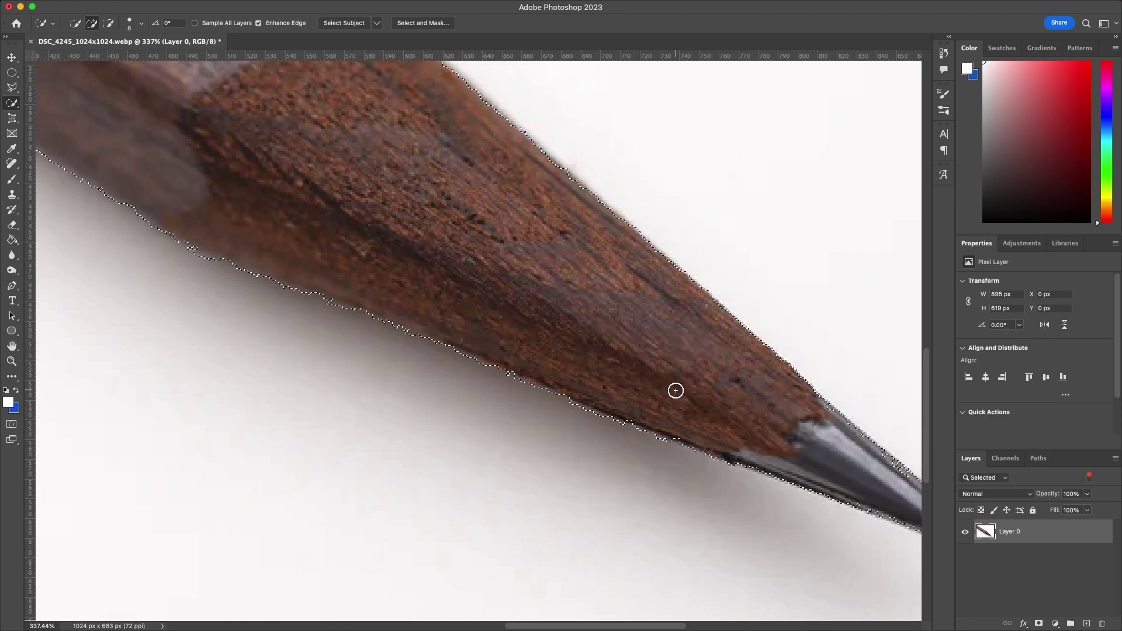
pyautogui.scroll(3, 665, 386)
pyautogui.scroll(-2, 476, 363)
pyautogui.scroll(3, 307, 259)
pyautogui.scroll(-5, 306, 258)
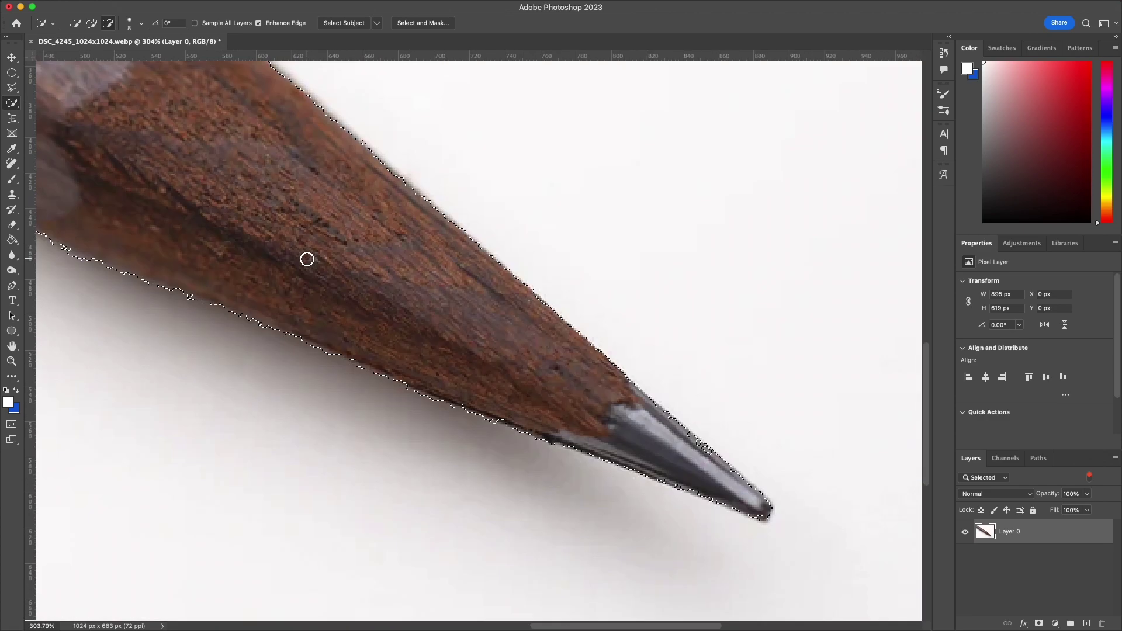
pyautogui.scroll(5, 318, 239)
pyautogui.scroll(-5, 319, 232)
pyautogui.scroll(4, 319, 232)
pyautogui.scroll(-2, 319, 231)
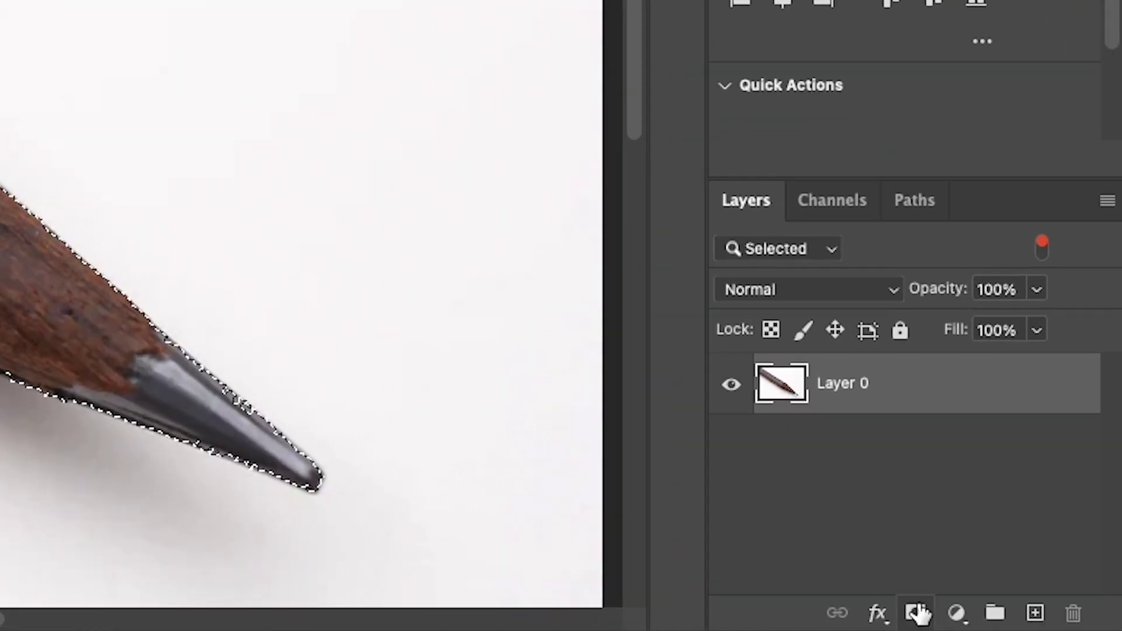
# Turn the pencil selection into a layer mask and add a Solid Color fill layer with colour 000000
pyautogui.click(1038, 624)
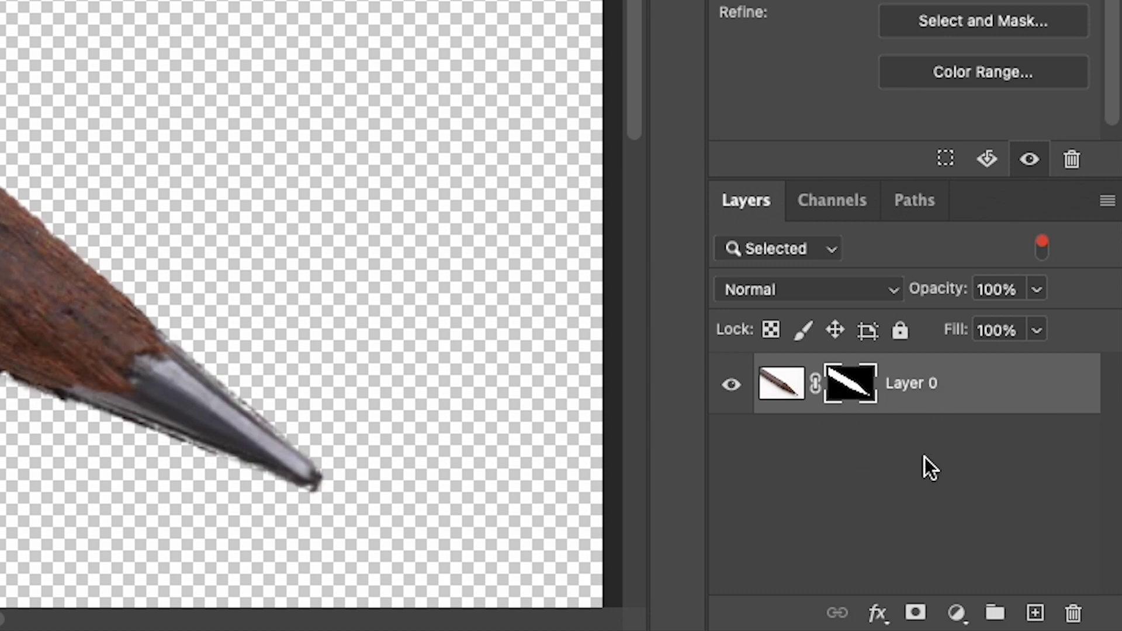
pyautogui.click(954, 617)
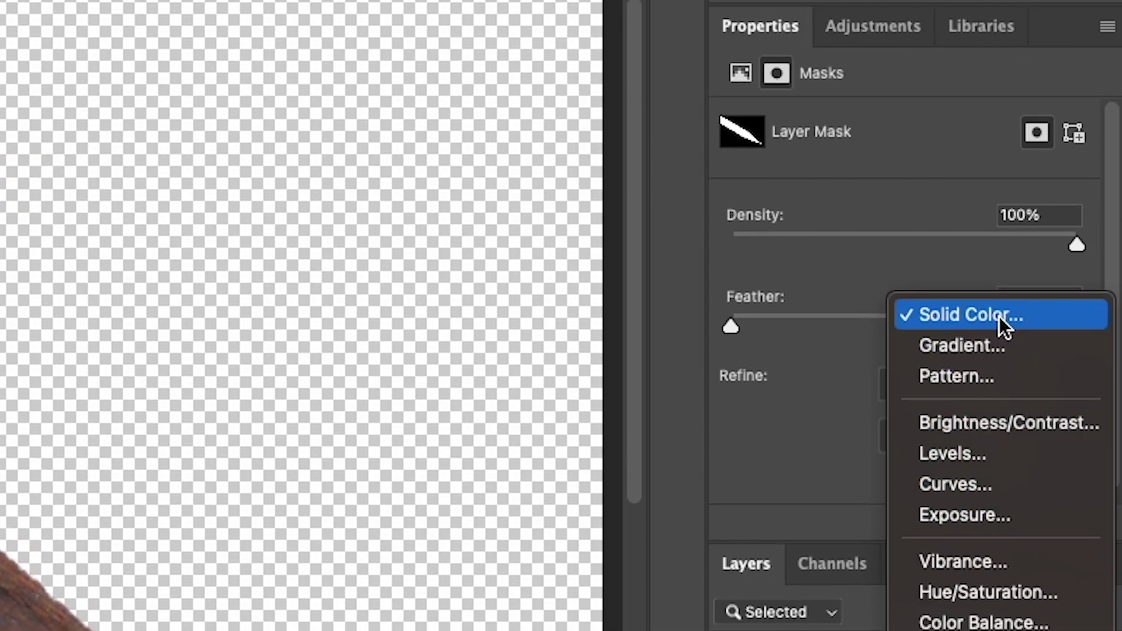
pyautogui.click(999, 316)
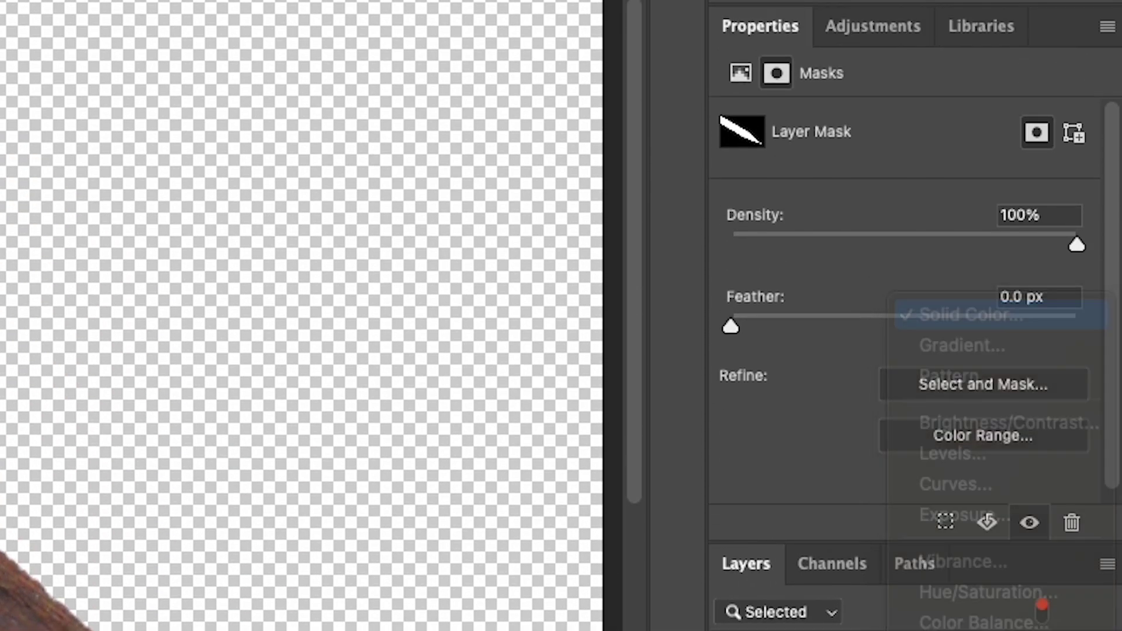
pyautogui.write('000000')
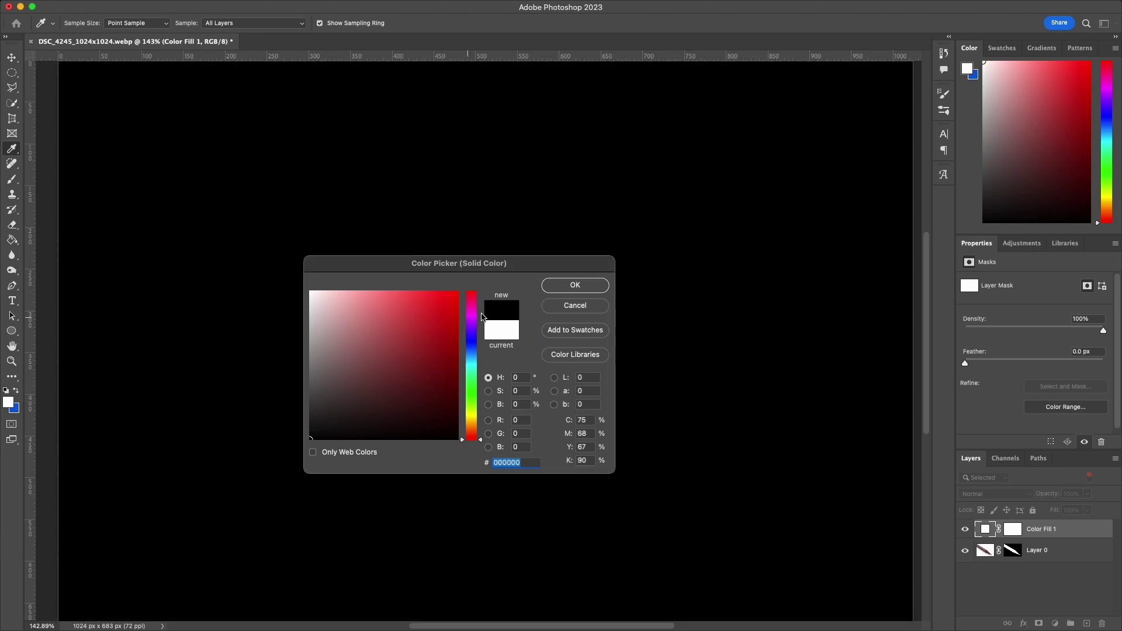
pyautogui.click(558, 285)
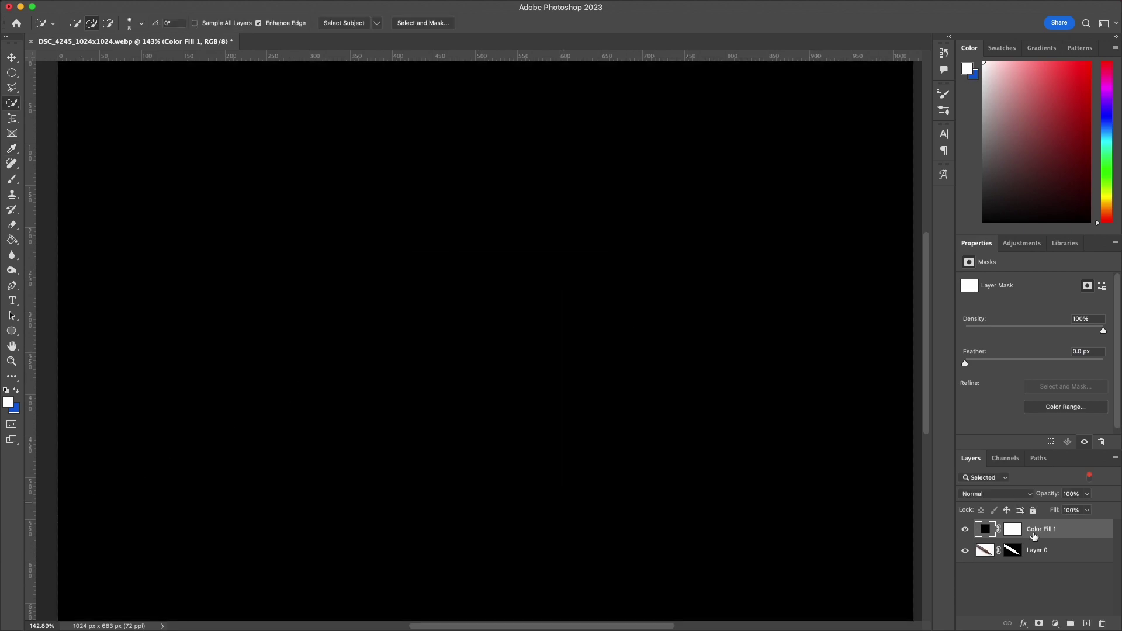
# Move the black fill layer beneath the pencil layer and check the cutout's edges against it
pyautogui.moveTo(1053, 532); pyautogui.dragTo(1052, 560)
pyautogui.scroll(5, 784, 541)
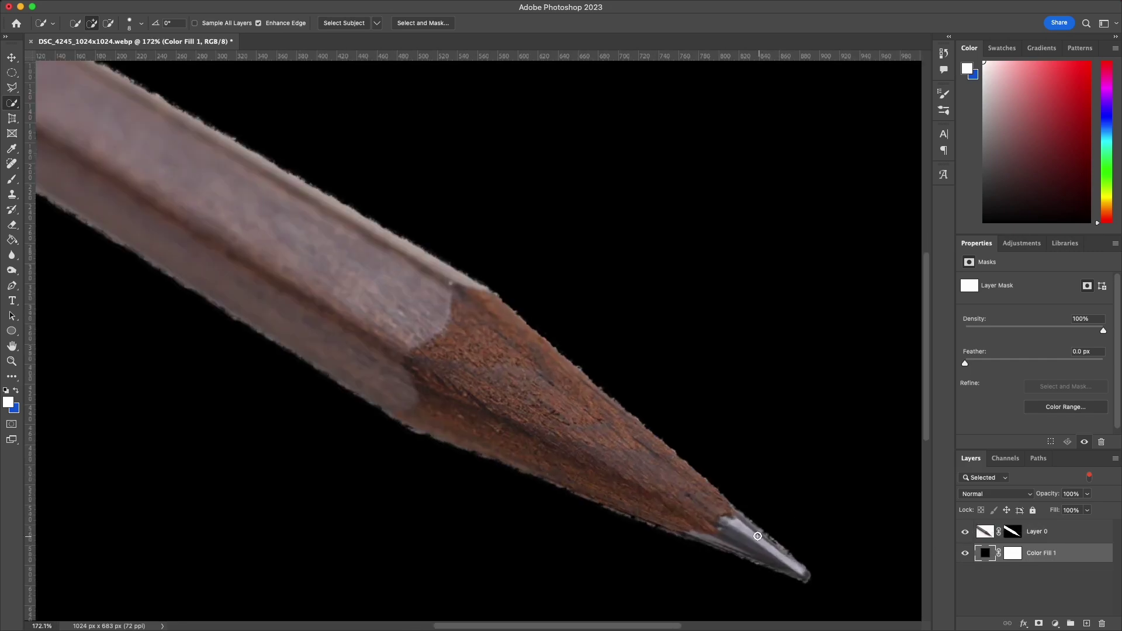
pyautogui.scroll(1, 598, 415)
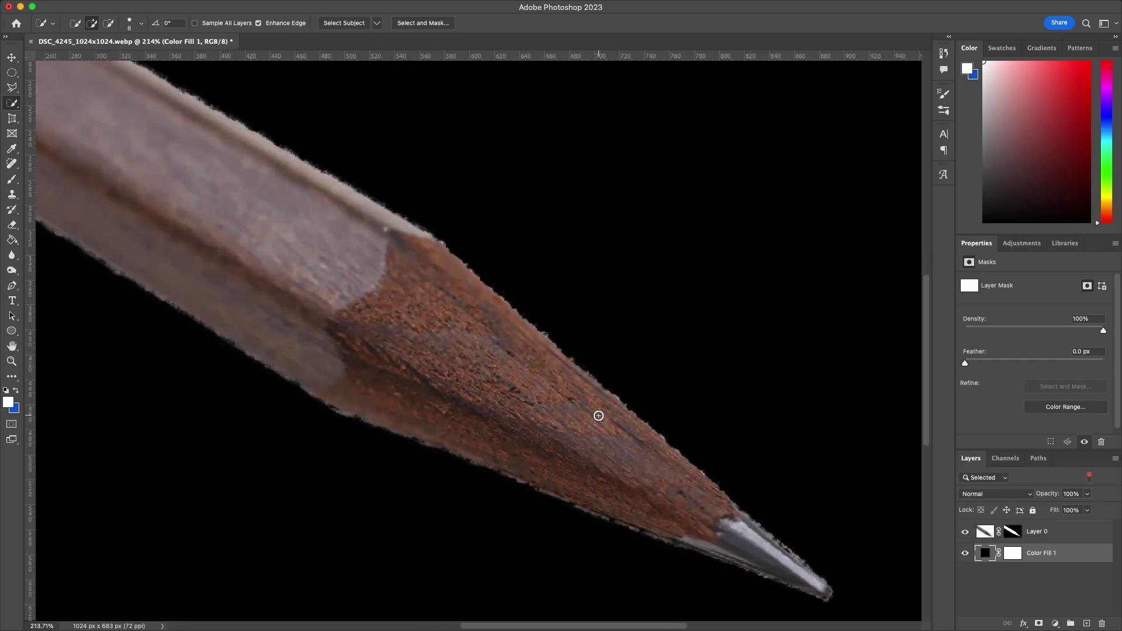
pyautogui.scroll(-2, 590, 424)
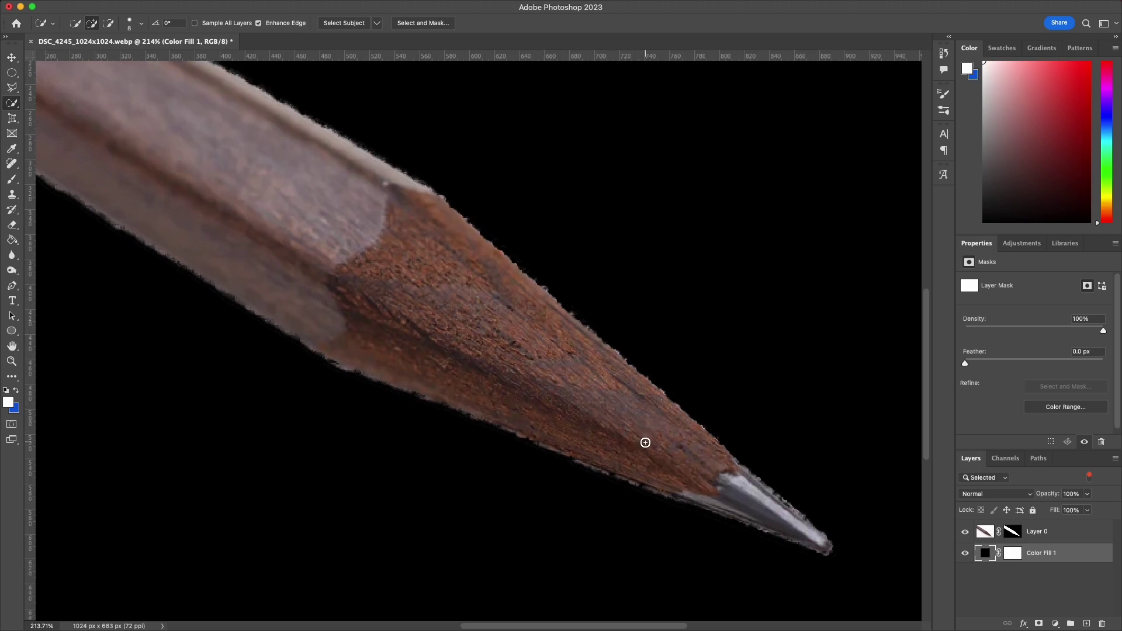
pyautogui.scroll(-4, 444, 310)
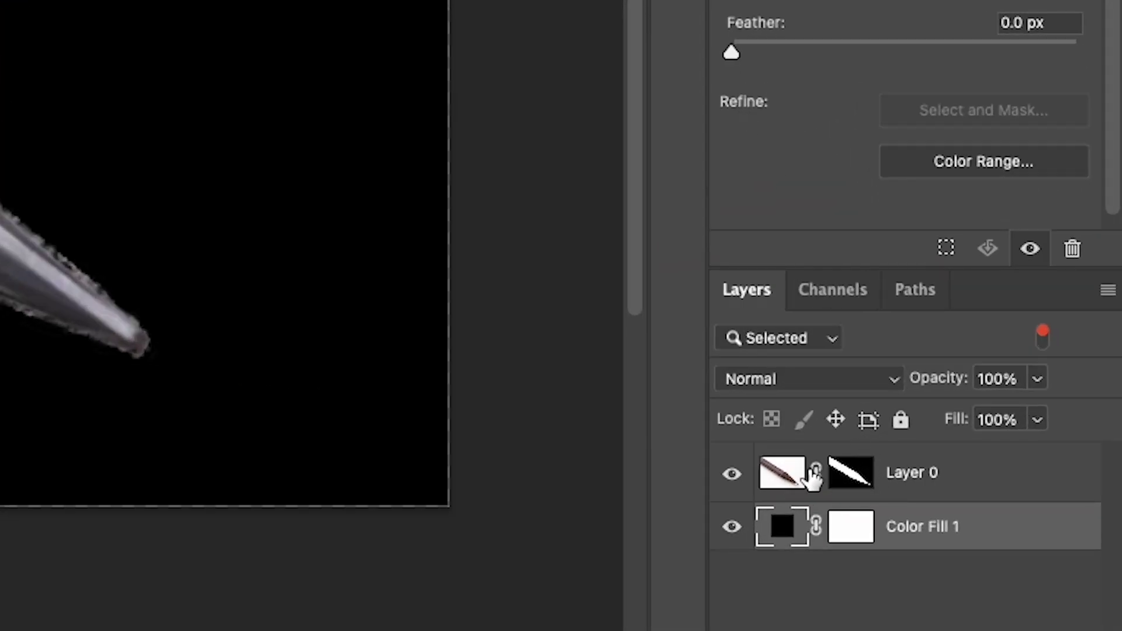
# Open the pencil layer's mask in Select and Mask
pyautogui.click(848, 471)
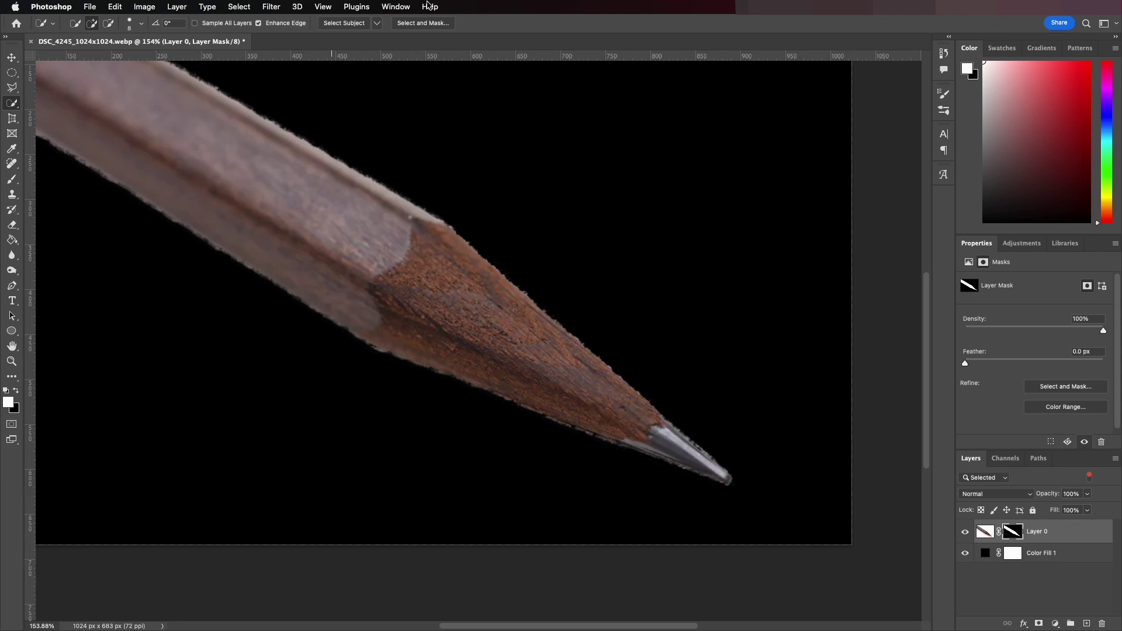
pyautogui.click(400, 6)
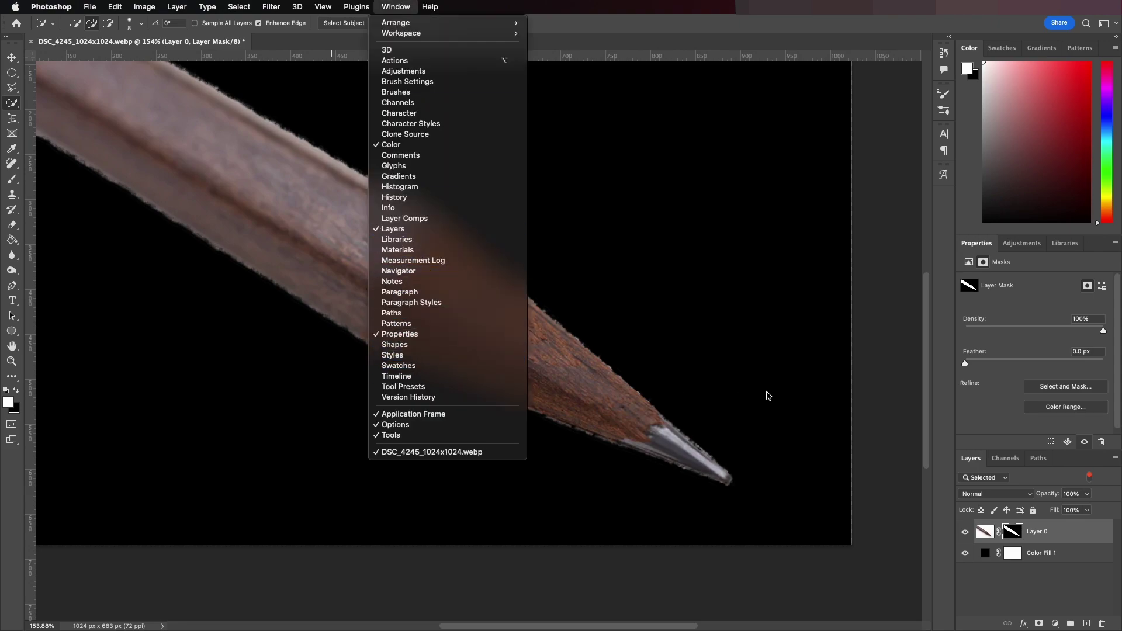
pyautogui.click(876, 391)
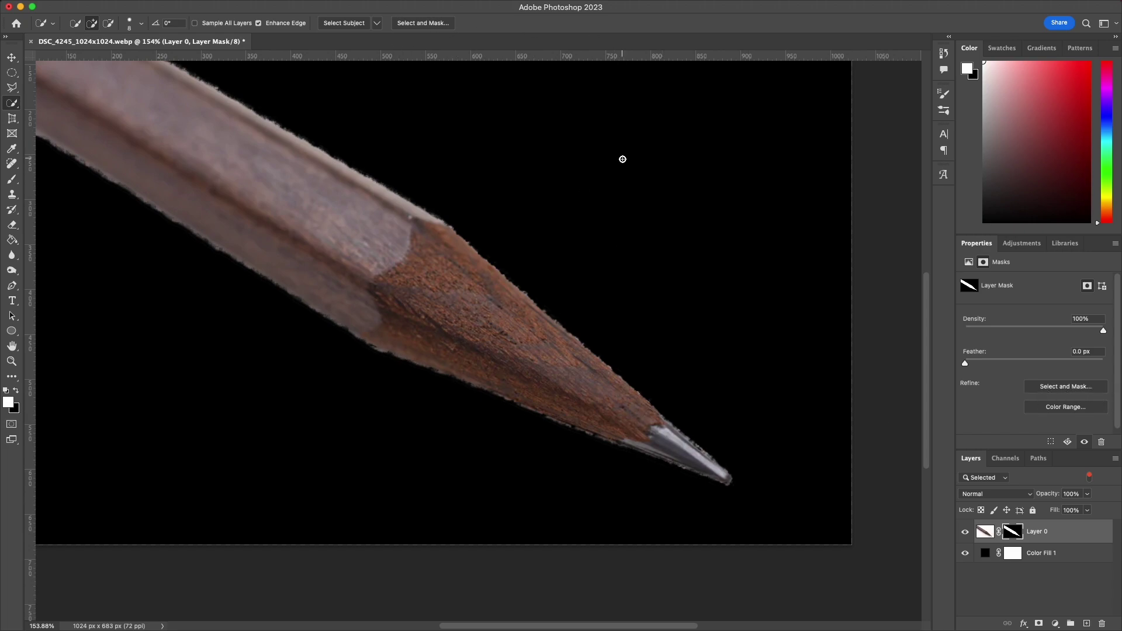
pyautogui.click(434, 27)
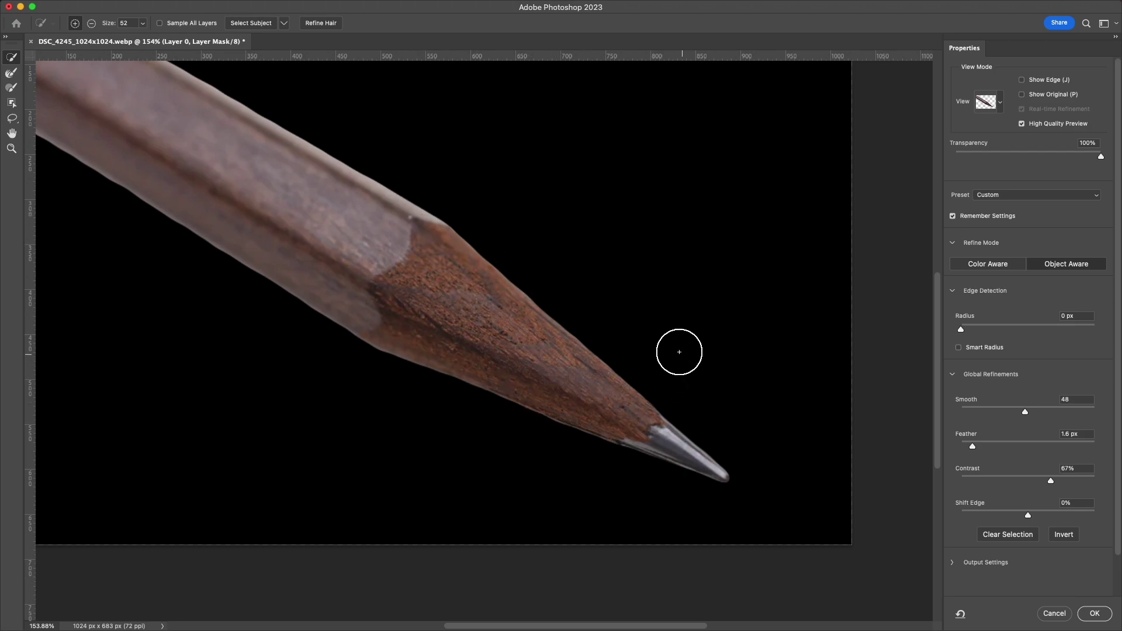
# Reset the mask's global refinements to Smooth 0, Feather 0.0 px and Contrast 0%
pyautogui.moveTo(1024, 412); pyautogui.dragTo(959, 446)
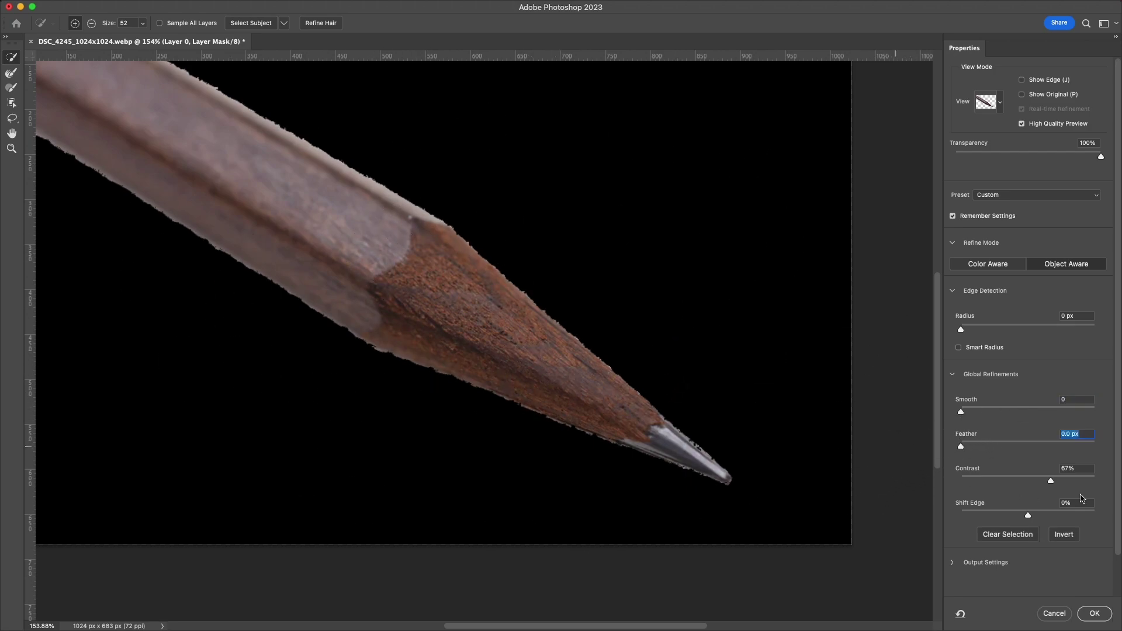
pyautogui.moveTo(1050, 481); pyautogui.dragTo(961, 480)
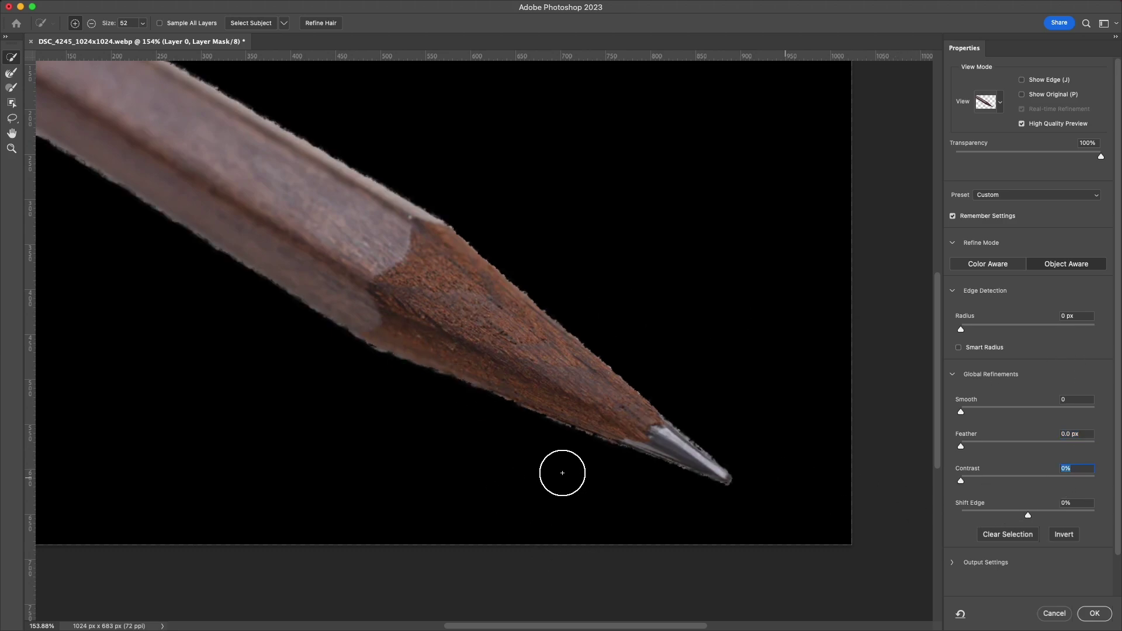
pyautogui.scroll(1, 604, 448)
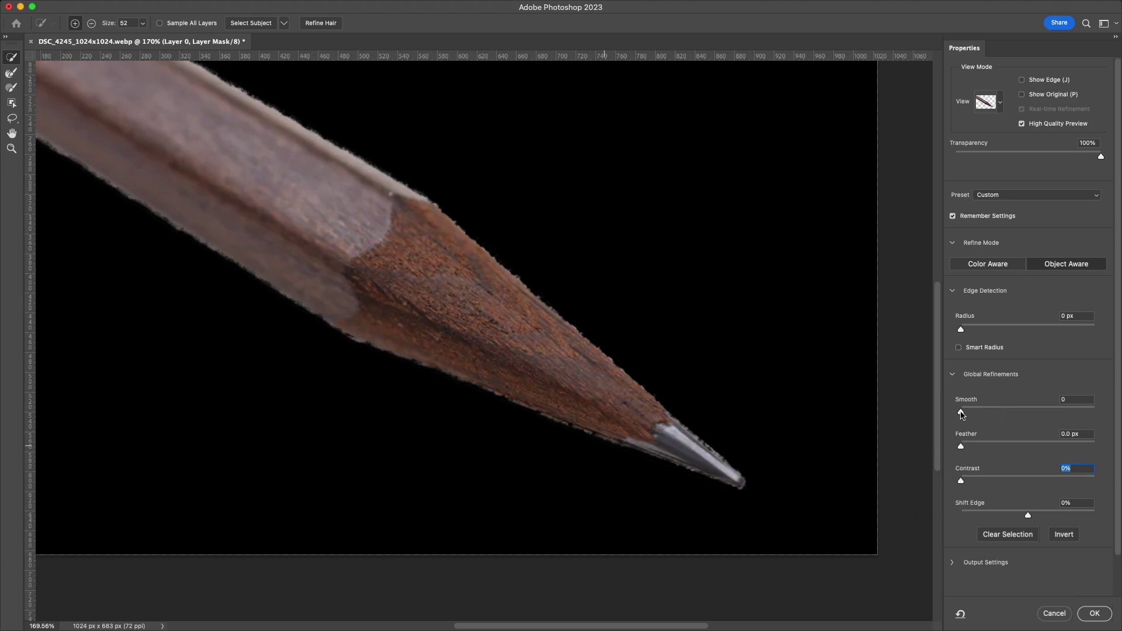
# Smooth and soften the pencil mask's edge with Smooth at 53 and Feather at 2.6 px
pyautogui.moveTo(965, 414)
pyautogui.mouseDown()
pyautogui.moveTo(1014, 412)
pyautogui.moveTo(914, 415)
pyautogui.moveTo(1012, 410)
pyautogui.moveTo(948, 413)
pyautogui.mouseUp()
pyautogui.moveTo(961, 412); pyautogui.dragTo(1038, 409)
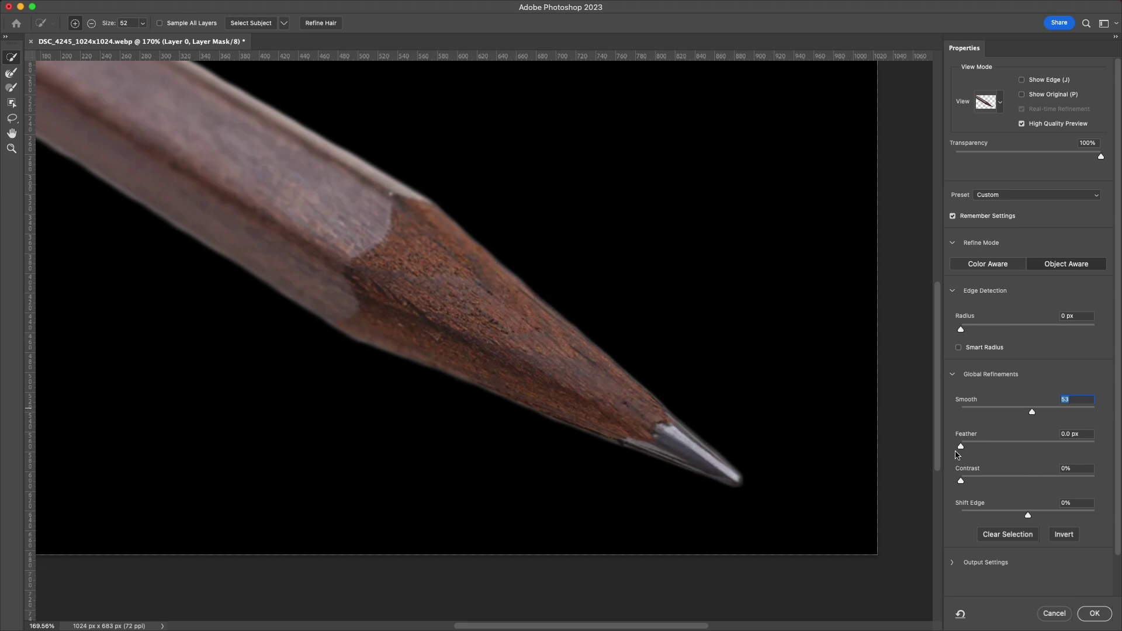
pyautogui.moveTo(978, 446); pyautogui.dragTo(985, 445)
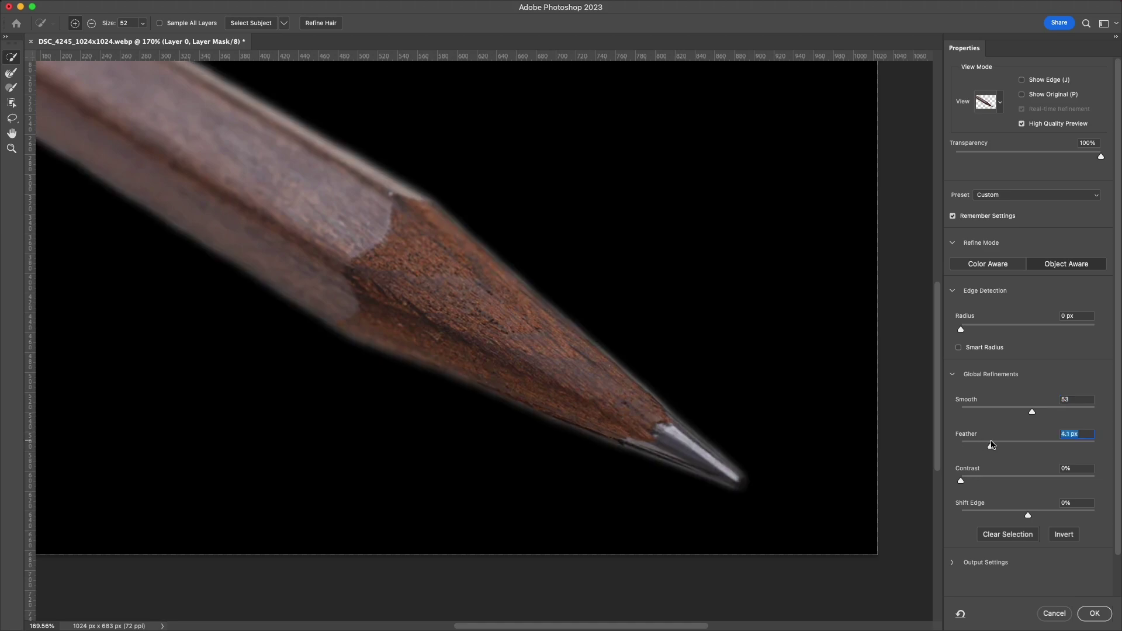
pyautogui.moveTo(992, 445); pyautogui.dragTo(961, 447)
pyautogui.moveTo(990, 445); pyautogui.dragTo(981, 446)
# Try a Contrast of 57% on the mask's edge and reset it to 0%
pyautogui.moveTo(966, 478); pyautogui.dragTo(1037, 472)
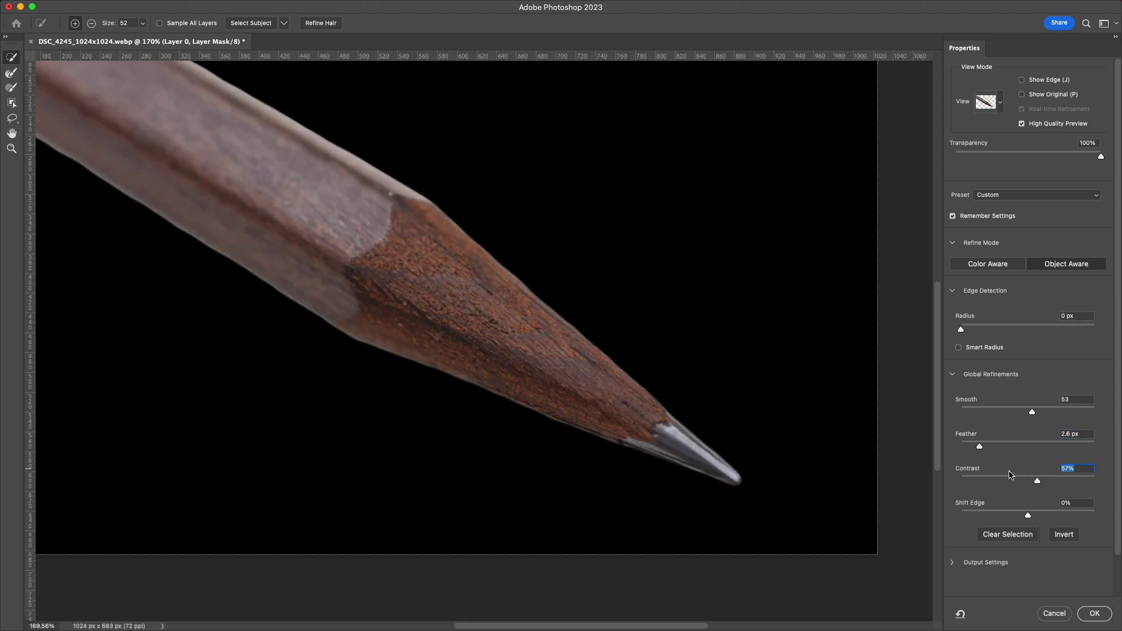
pyautogui.moveTo(1028, 477)
pyautogui.mouseDown()
pyautogui.moveTo(1018, 480)
pyautogui.moveTo(1044, 483)
pyautogui.mouseUp()
pyautogui.write('0')
pyautogui.press('Return')
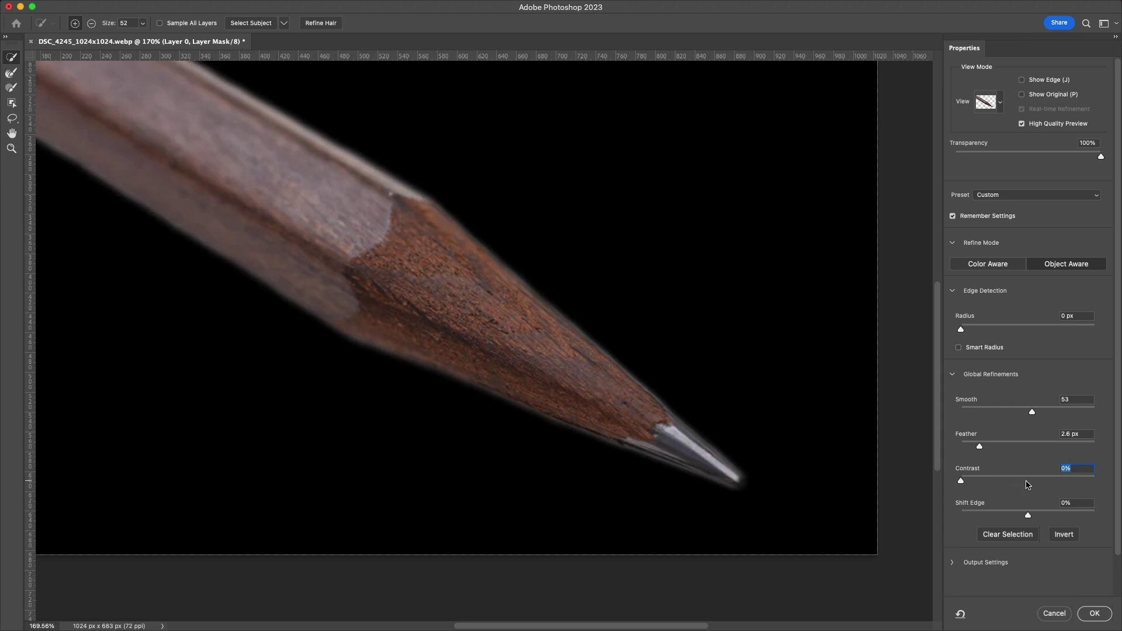
# Sharpen and contract the pencil mask's edge with Contrast at 49% and Shift Edge at -13%
pyautogui.click(1024, 480)
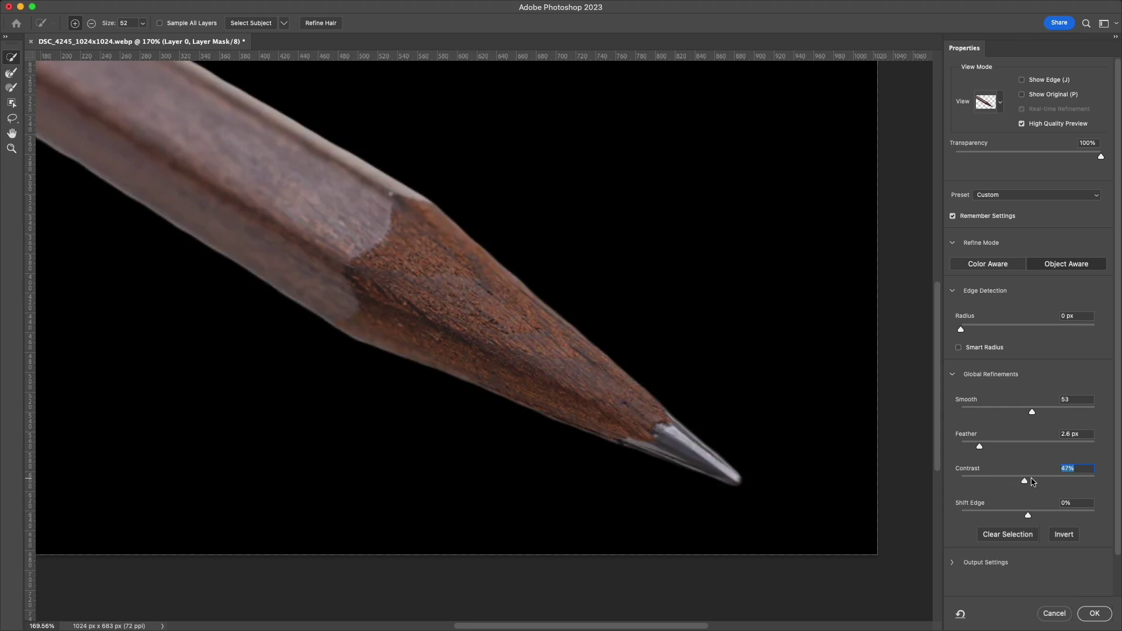
pyautogui.moveTo(1025, 479); pyautogui.dragTo(1026, 481)
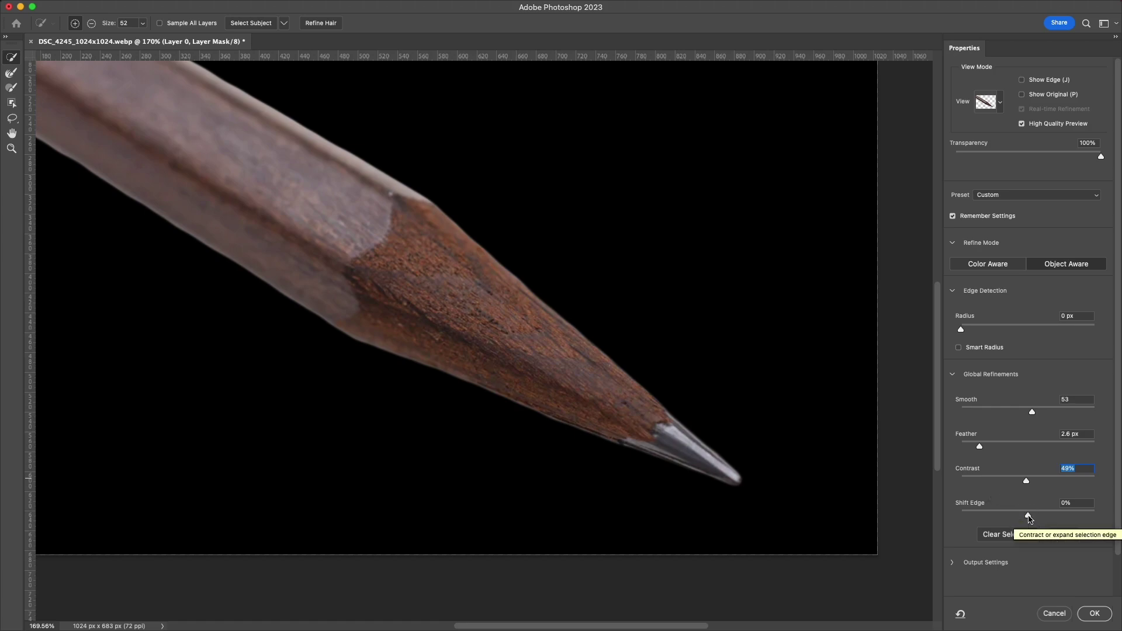
pyautogui.moveTo(1028, 514)
pyautogui.mouseDown()
pyautogui.moveTo(1090, 514)
pyautogui.moveTo(1010, 516)
pyautogui.moveTo(1029, 514)
pyautogui.mouseUp()
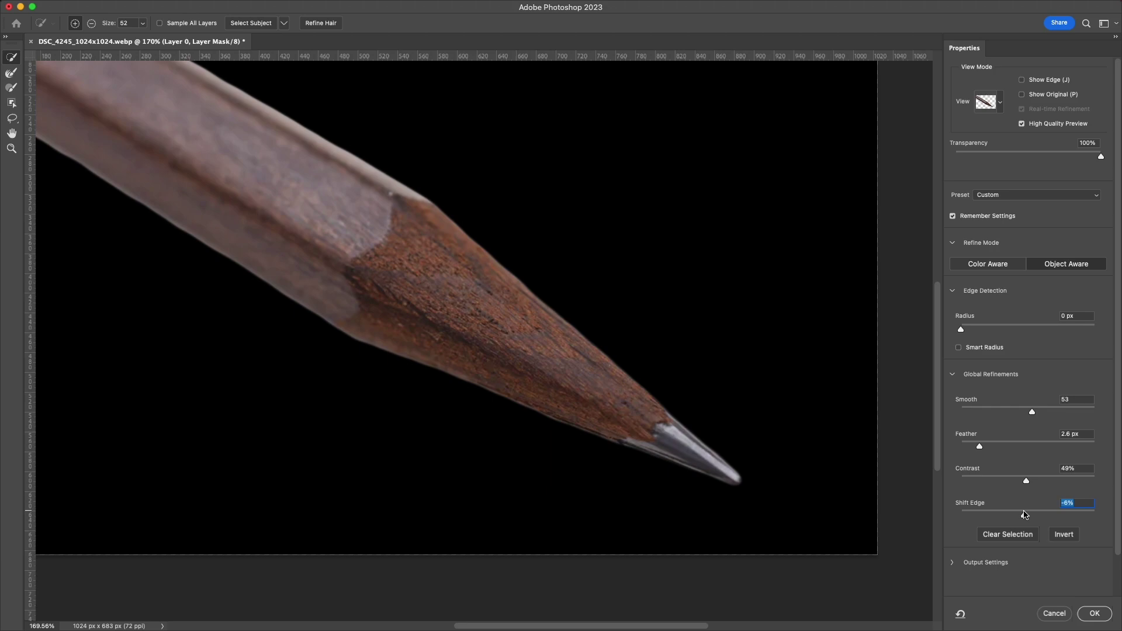
pyautogui.moveTo(1023, 514); pyautogui.dragTo(1019, 515)
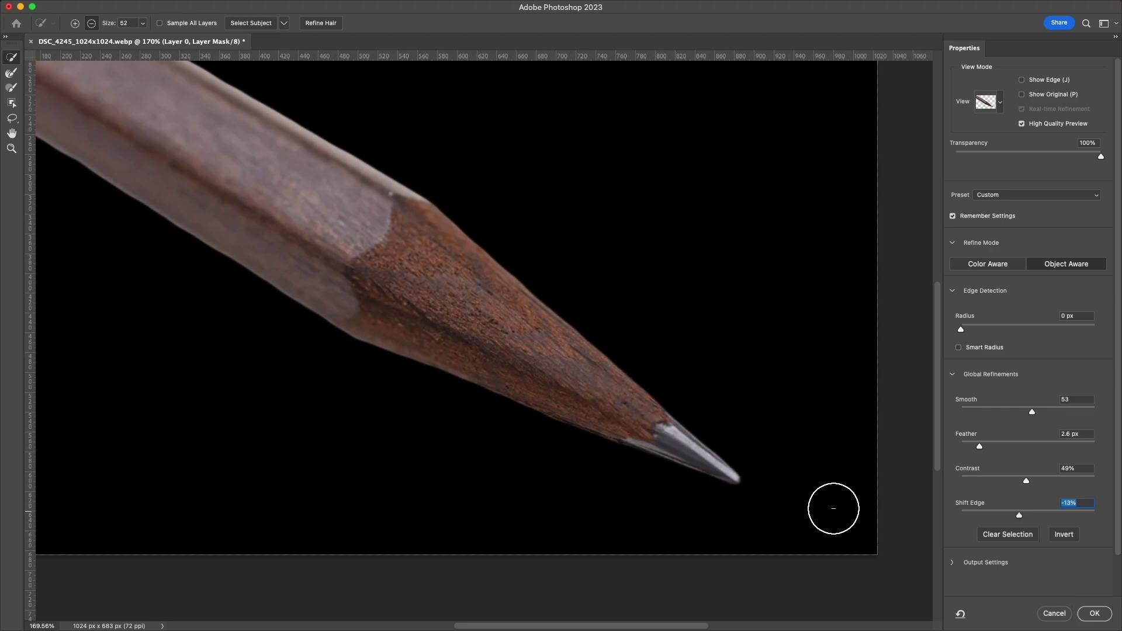
# Check the refined edge around the pencil tip and accept the Select and Mask refinements as a selection
pyautogui.scroll(3, 709, 489)
pyautogui.scroll(5, 704, 481)
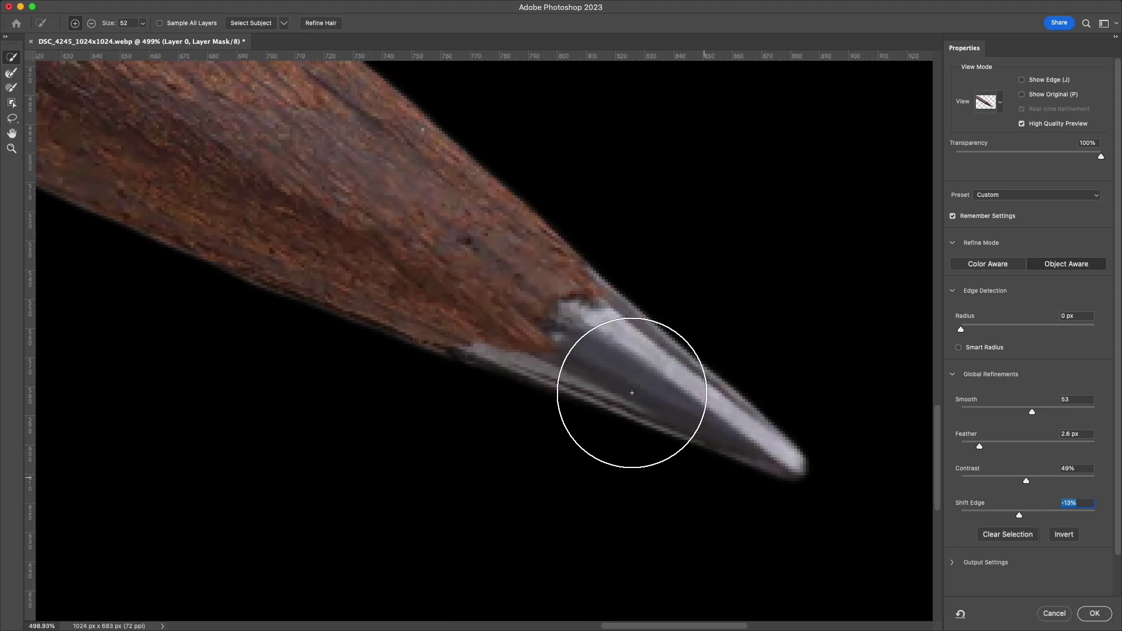
pyautogui.scroll(-5, 740, 386)
pyautogui.scroll(1, 714, 313)
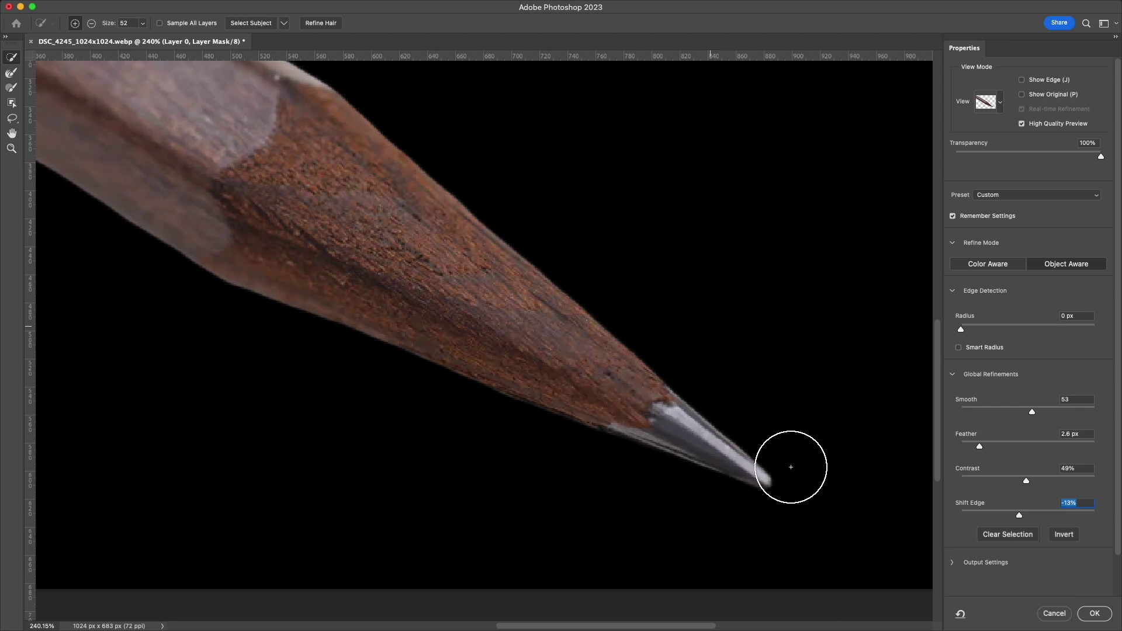
pyautogui.scroll(2, 760, 297)
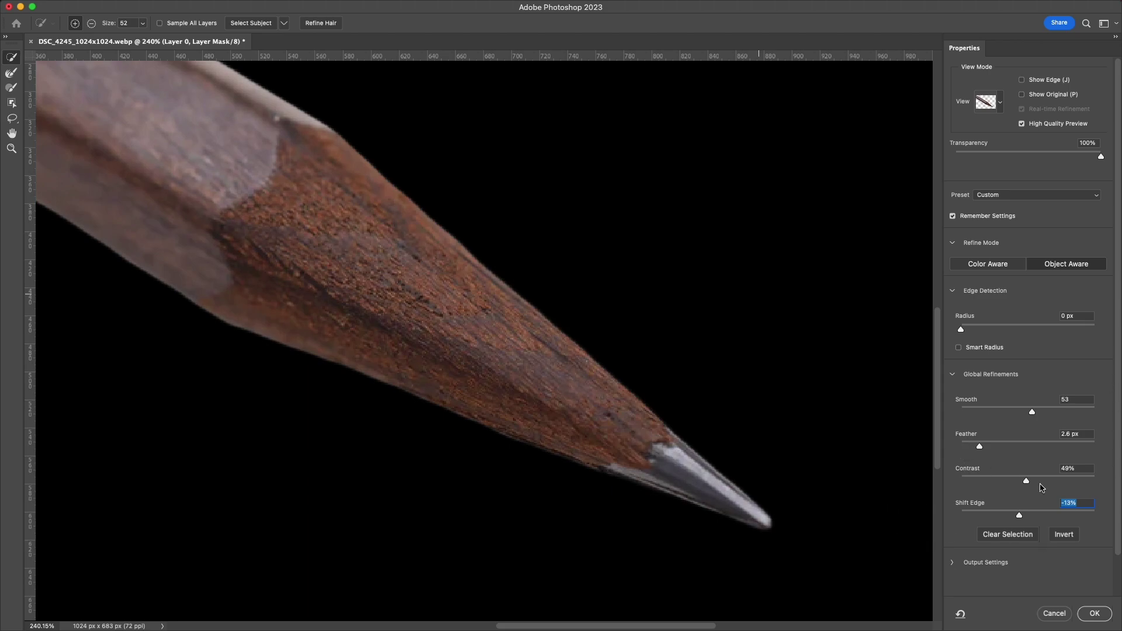
pyautogui.click(1092, 613)
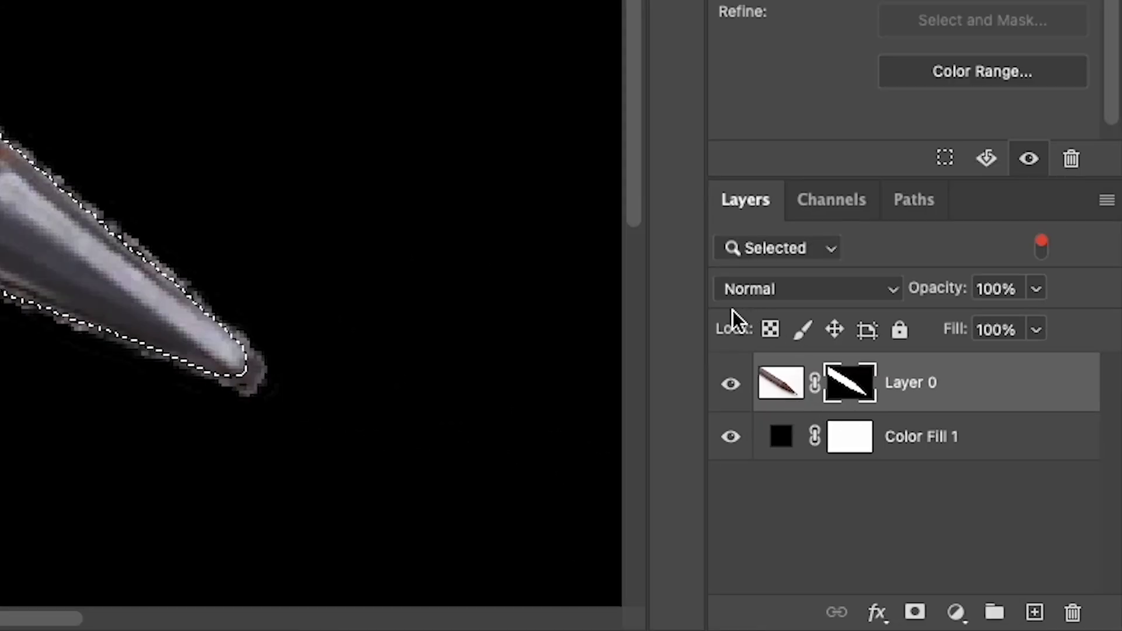
# Copy the selected pencil from Layer 0's image, not its mask, onto a new layer and hide Layer 0
pyautogui.click(770, 382)
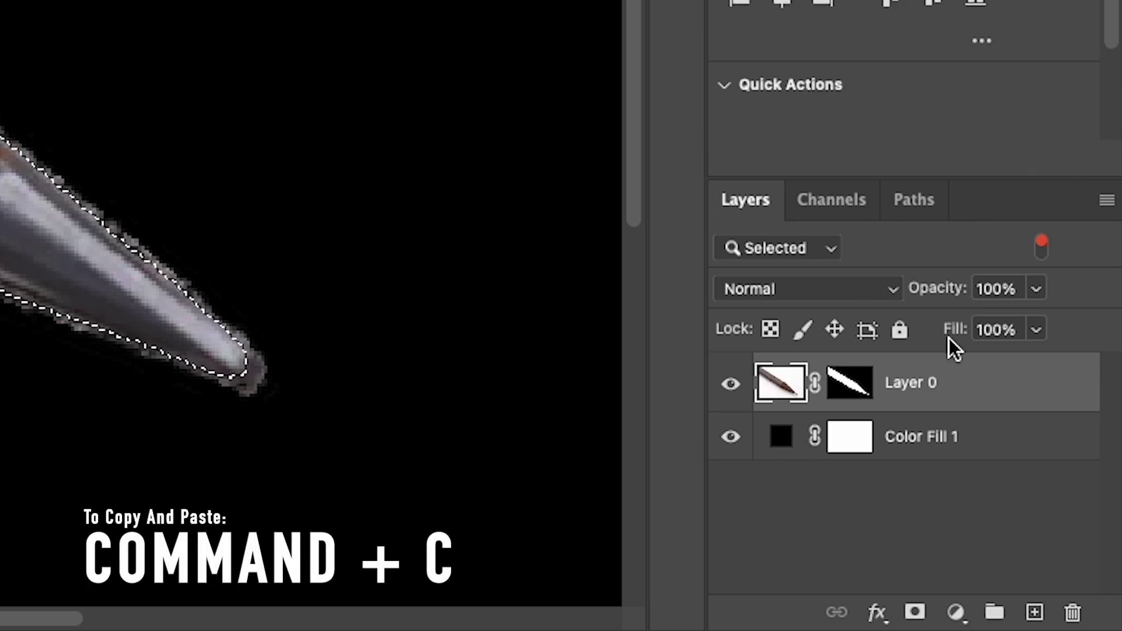
pyautogui.press('super+c')
pyautogui.press('super+v')
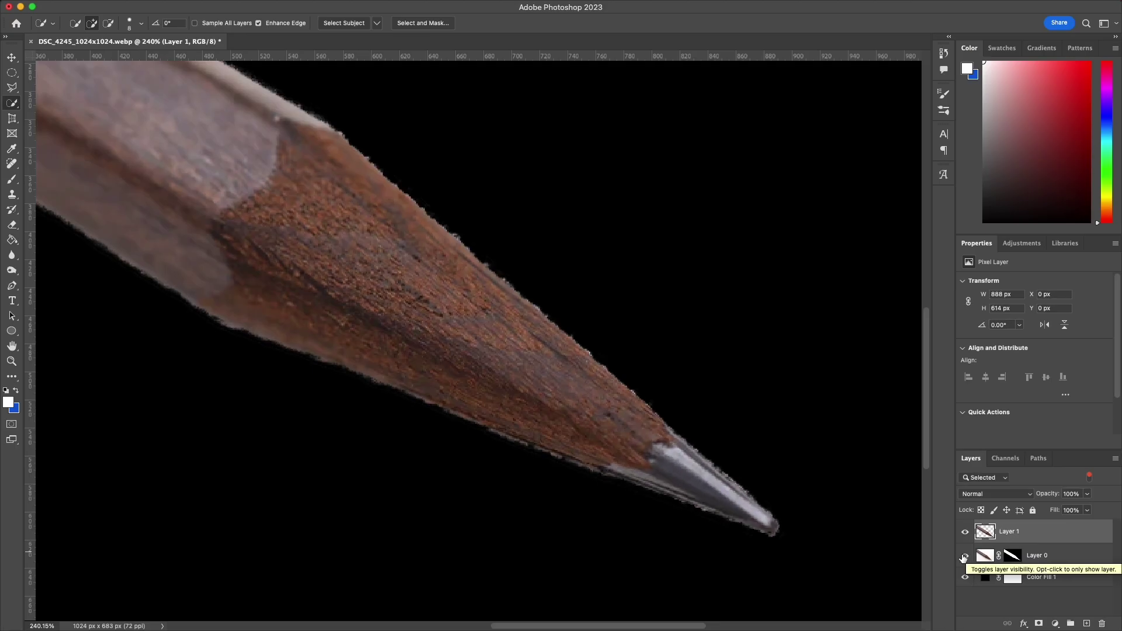
pyautogui.click(965, 555)
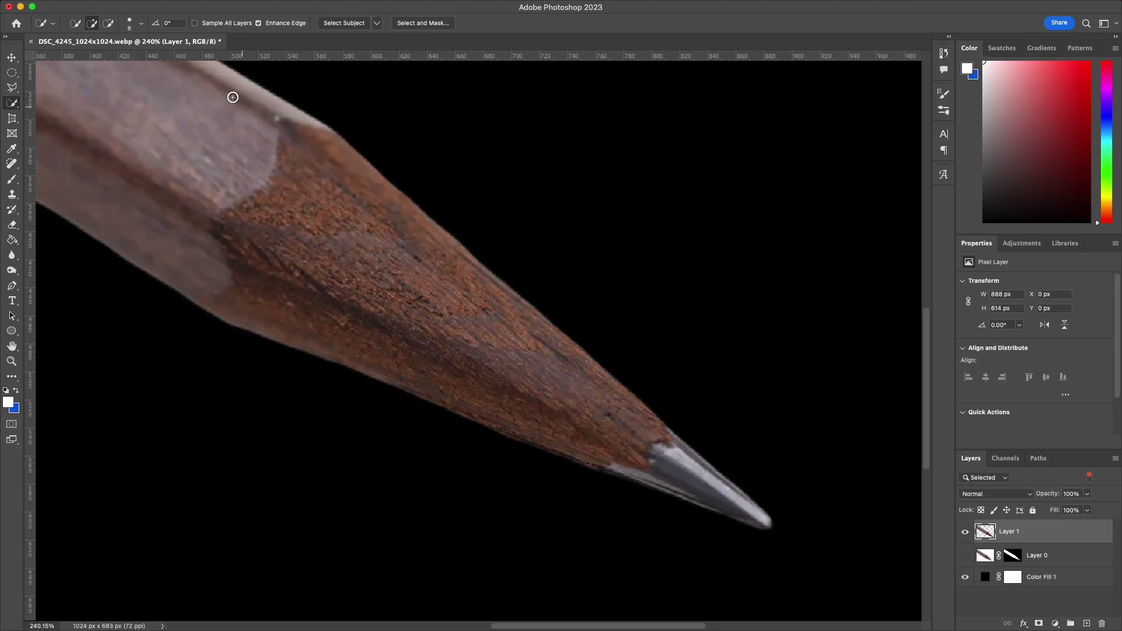
# Hide the black Color Fill 1 layer to check the pencil cutout against transparency, and show the fill again
pyautogui.click(964, 577)
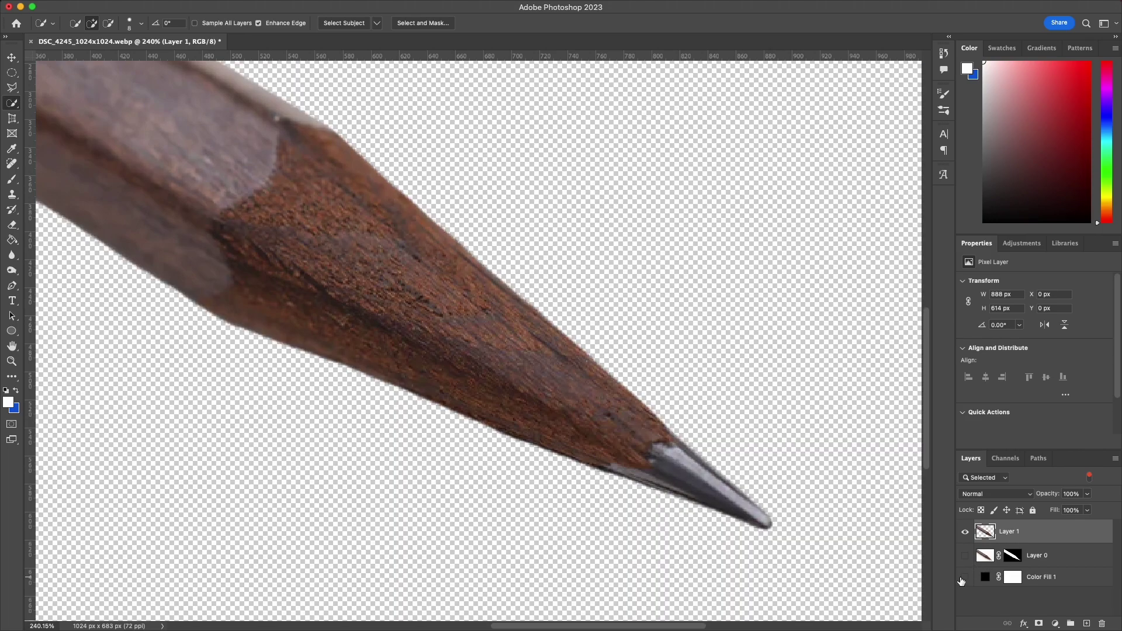
pyautogui.scroll(-2, 723, 424)
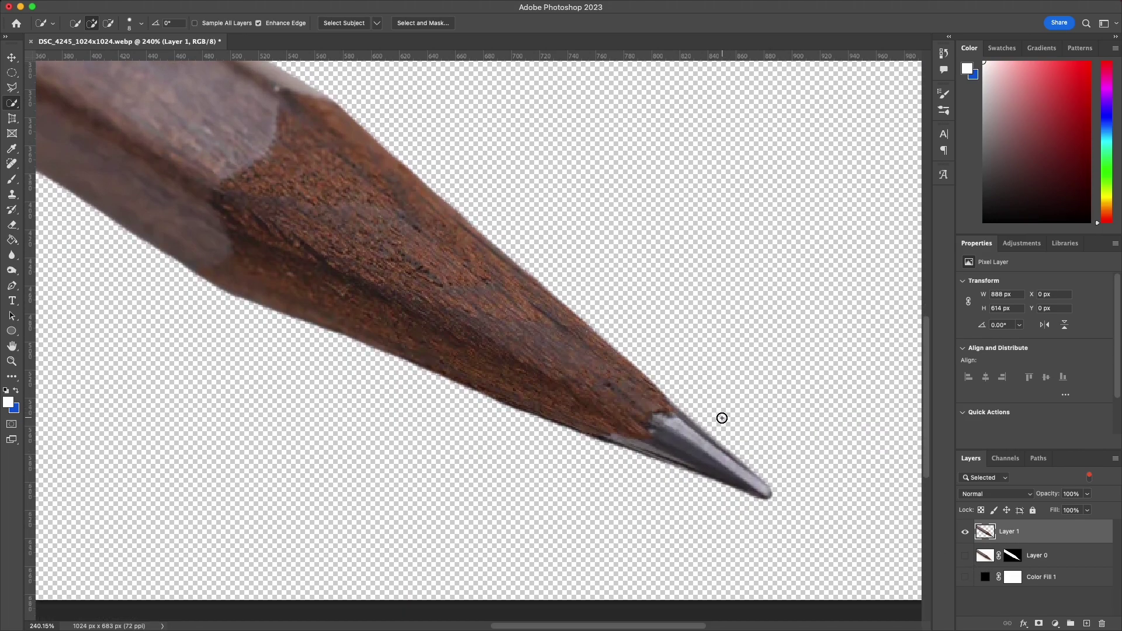
pyautogui.click(965, 577)
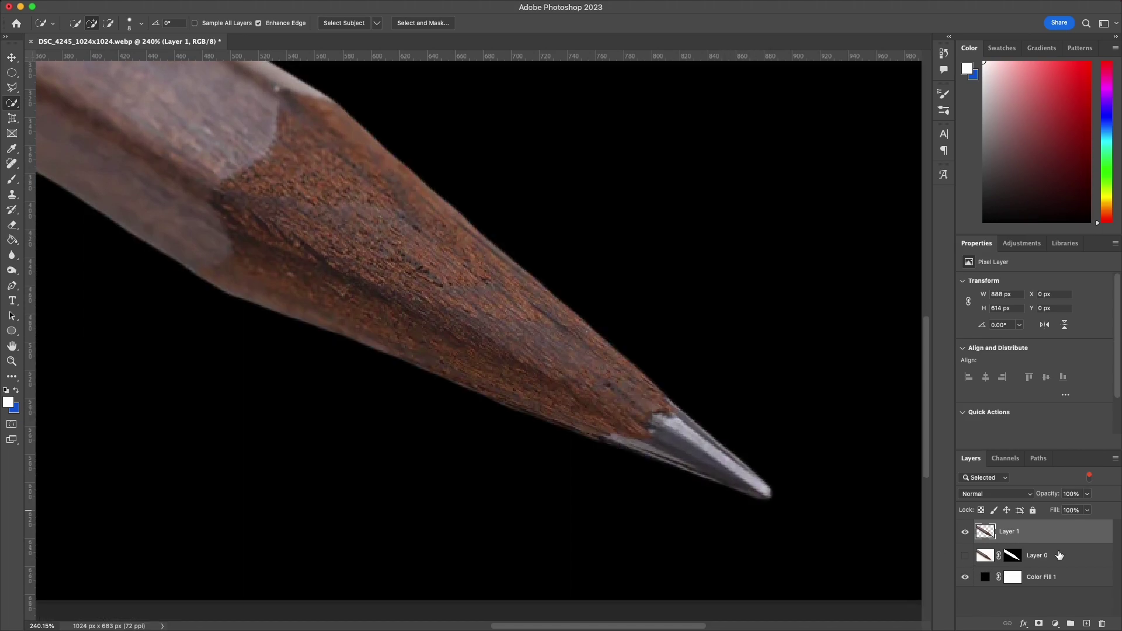